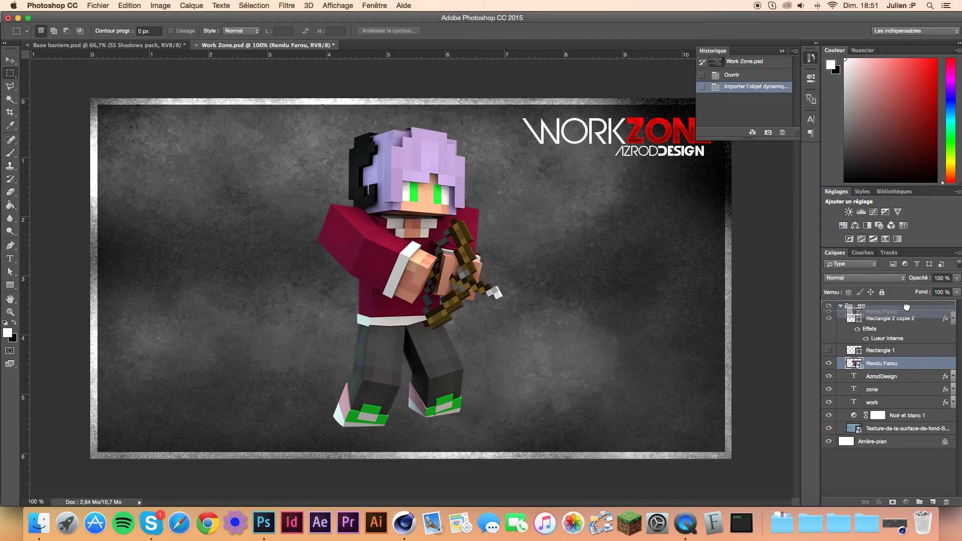
Step: Move the Rendu Farou layer to the top of the layer stack
{"action": "left_click_drag", "start_coordinate": [891, 363], "coordinate": [908, 311]}
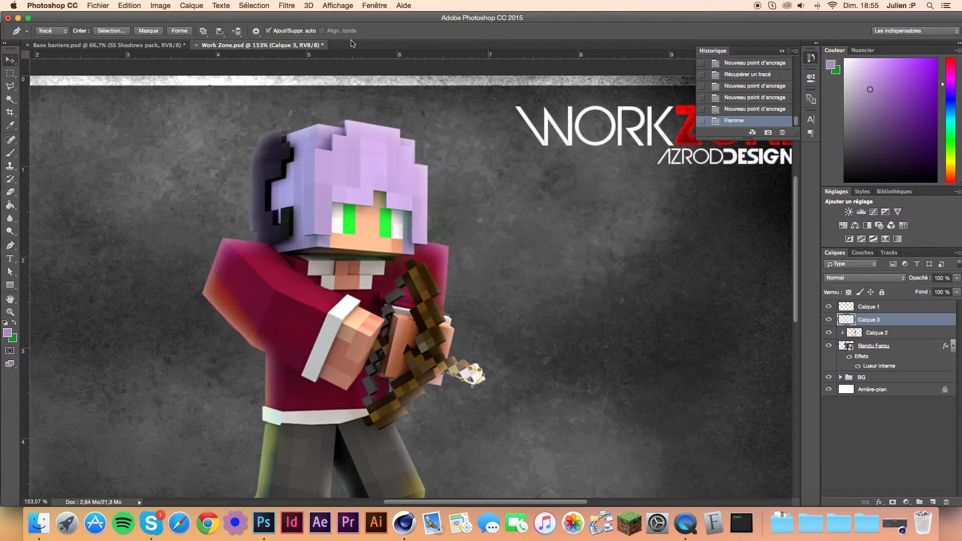
Step: Re-render the flame along the bow-tip path with Filter > Render > Flame
{"action": "scroll", "coordinate": [481, 359], "scroll_direction": "up", "scroll_amount": 5}
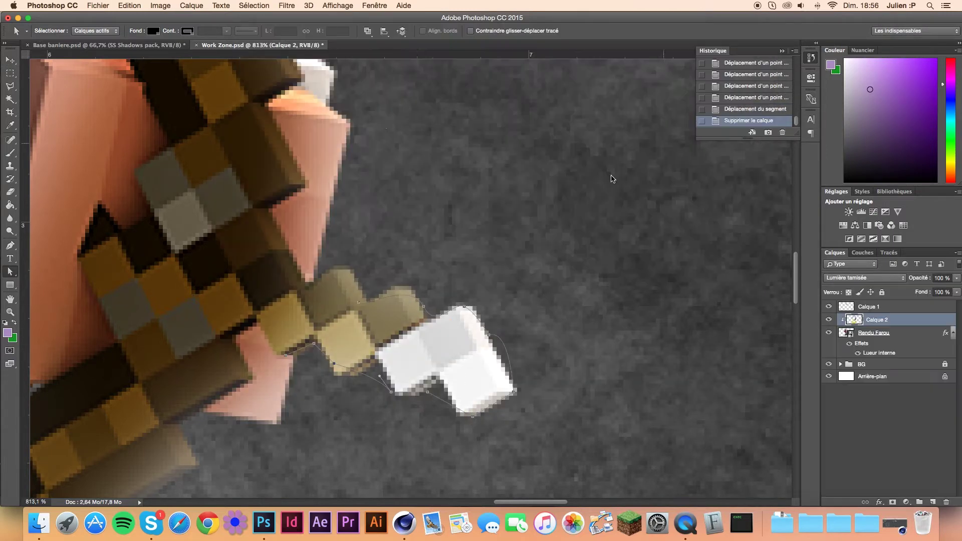
{"action": "left_click", "coordinate": [286, 5]}
{"action": "left_click", "coordinate": [441, 182]}
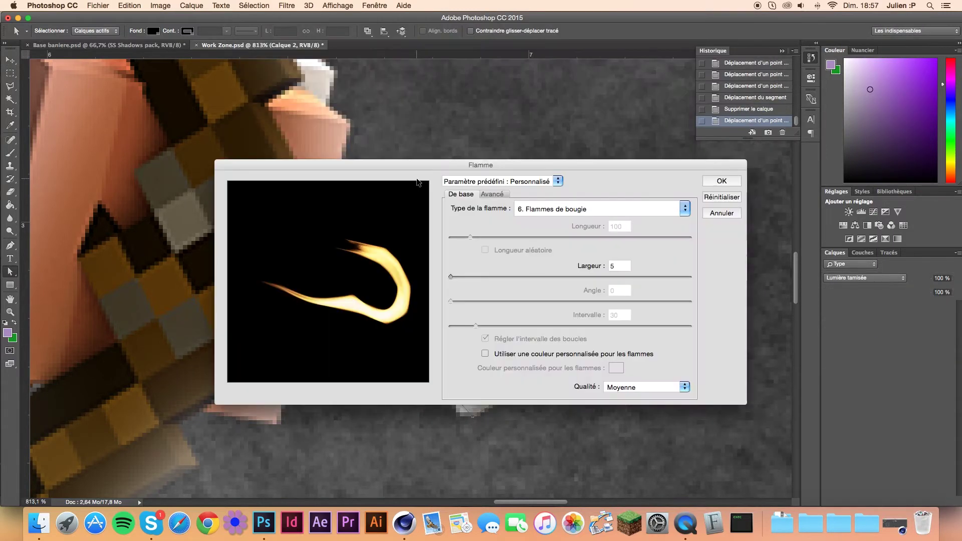
{"action": "left_click", "coordinate": [726, 180]}
Step: Tint the flame pink with a colourised Hue/Saturation layer and change Calque 2's blend mode
{"action": "left_click", "coordinate": [843, 225]}
{"action": "left_click", "coordinate": [712, 195]}
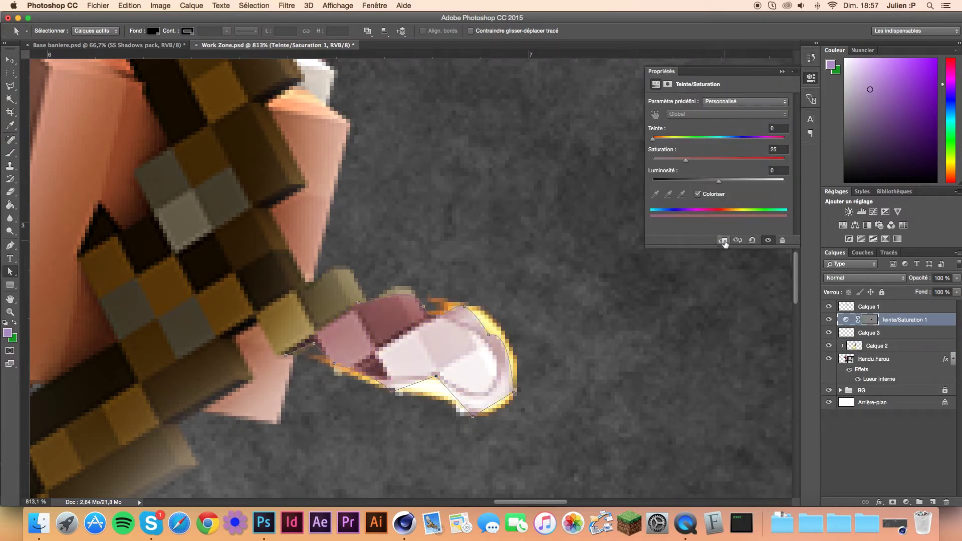
{"action": "key", "text": "ctrl+0"}
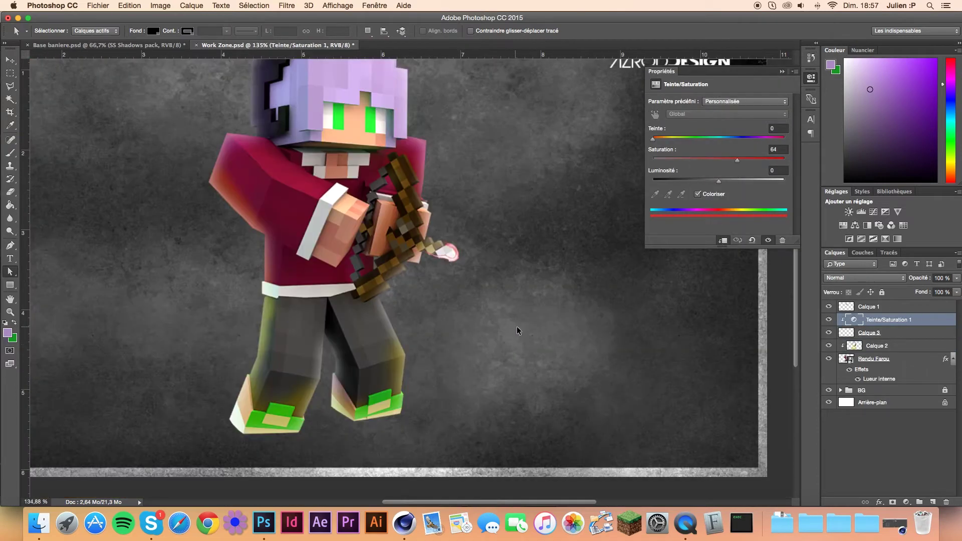
{"action": "left_click", "coordinate": [876, 346]}
{"action": "left_click", "coordinate": [864, 277]}
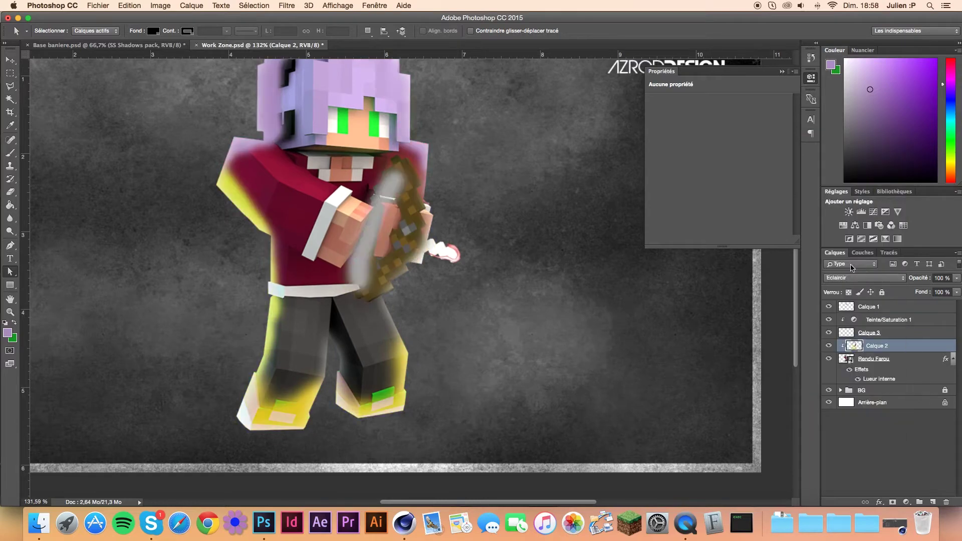
{"action": "scroll", "coordinate": [624, 309], "scroll_direction": "up", "scroll_amount": 2}
{"action": "left_click", "coordinate": [900, 361]}
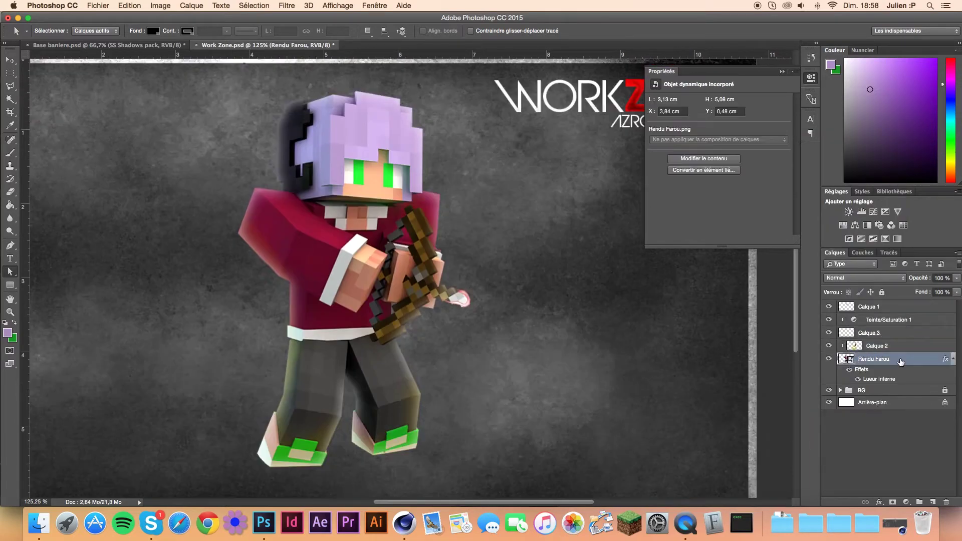
Step: Apply the Contour lumineux glowing-edges filter to the character copy and rasterise it
{"action": "left_click", "coordinate": [286, 5]}
{"action": "left_click", "coordinate": [301, 46]}
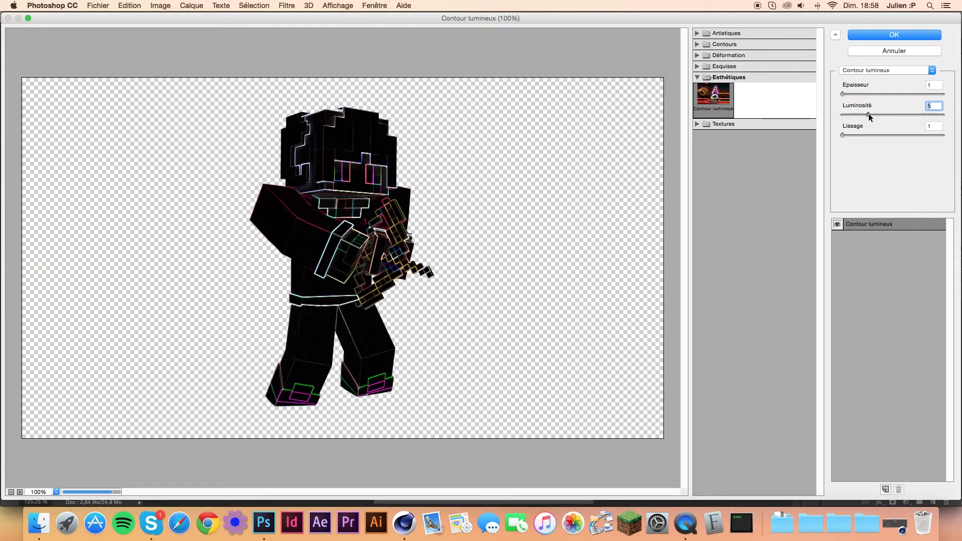
{"action": "key", "text": "Return"}
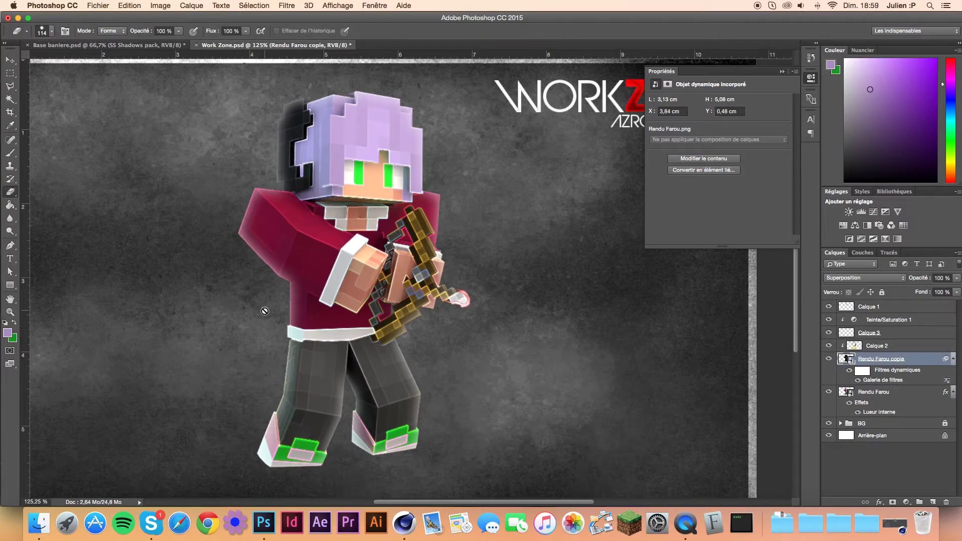
{"action": "key", "text": "super+z"}
Step: Erase parts with a 31 px eraser and merge the character layers, removing the flame layers
{"action": "right_click", "coordinate": [375, 172]}
{"action": "double_click", "coordinate": [396, 235]}
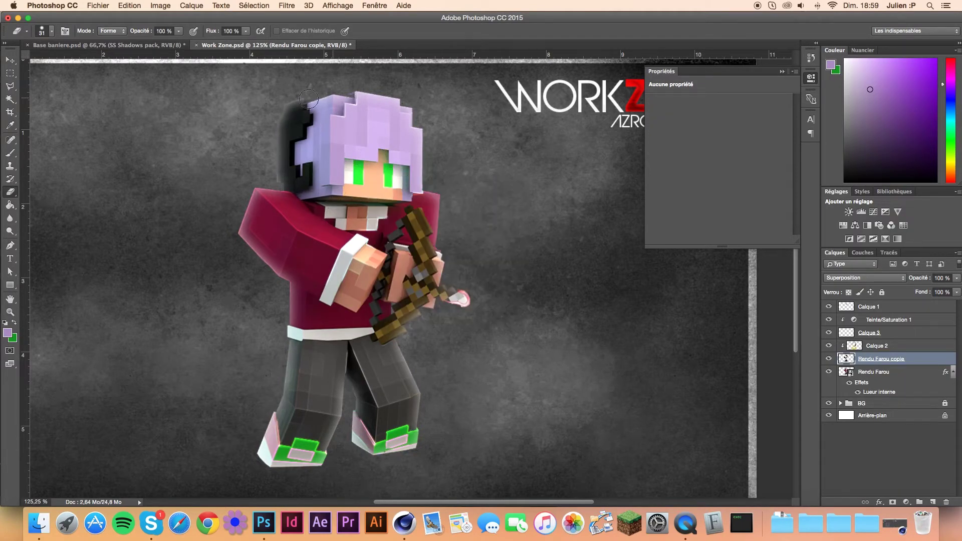
{"action": "key", "text": "super+e"}
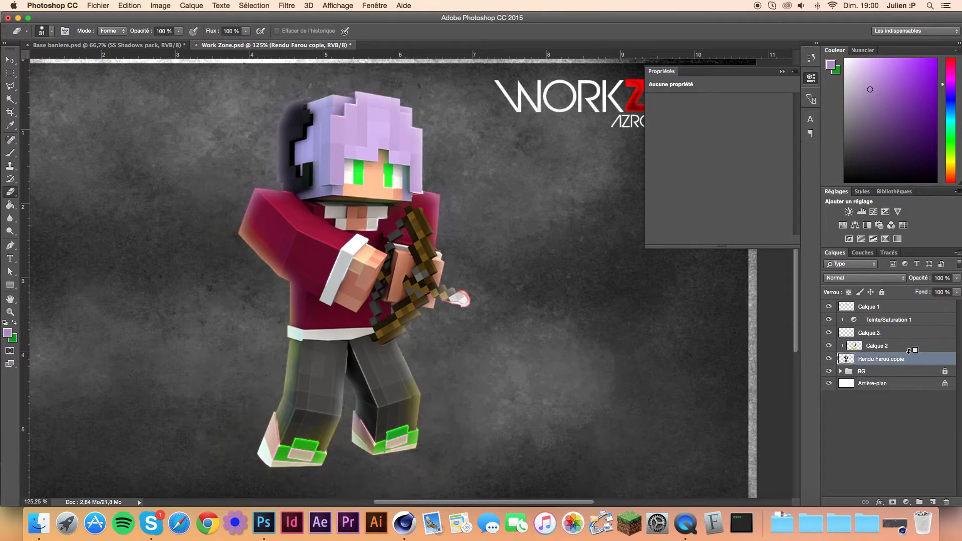
{"action": "key", "text": "super+alt+z"}
{"action": "key", "text": "super+alt+z"}
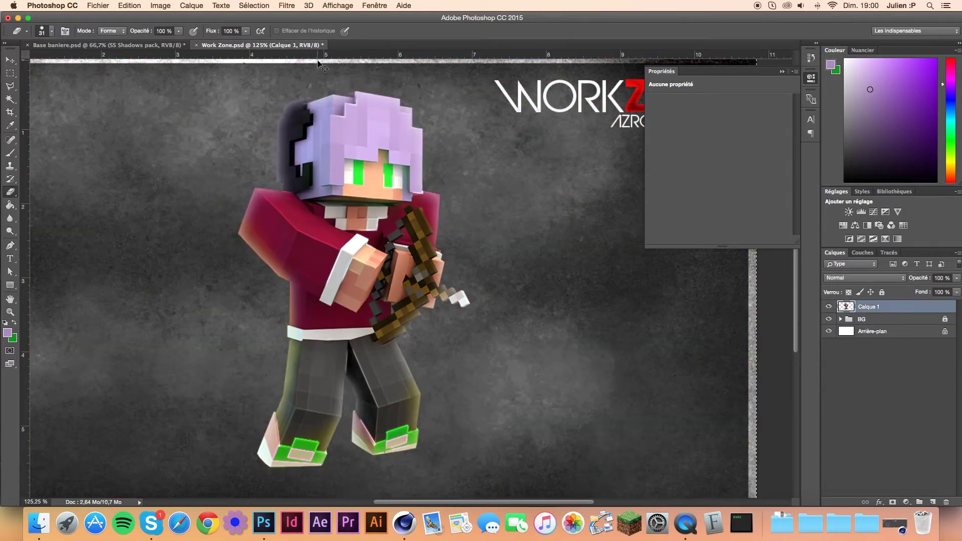
Step: Place the character into Base baniere and enlarge it to about 116%
{"action": "left_click_drag", "start_coordinate": [319, 63], "coordinate": [400, 281]}
{"action": "key", "text": "super+t"}
{"action": "left_click_drag", "start_coordinate": [451, 333], "coordinate": [530, 465]}
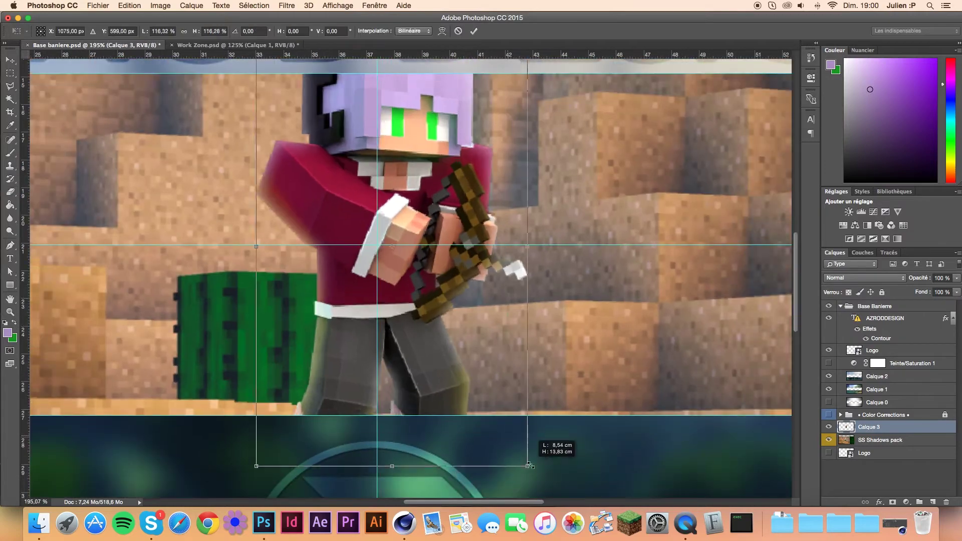
{"action": "scroll", "coordinate": [529, 465], "scroll_direction": "down", "scroll_amount": 3}
{"action": "key", "text": "Return"}
Step: Apply a Gaussian blur to the SS Shadows pack background layer
{"action": "key", "text": "e"}
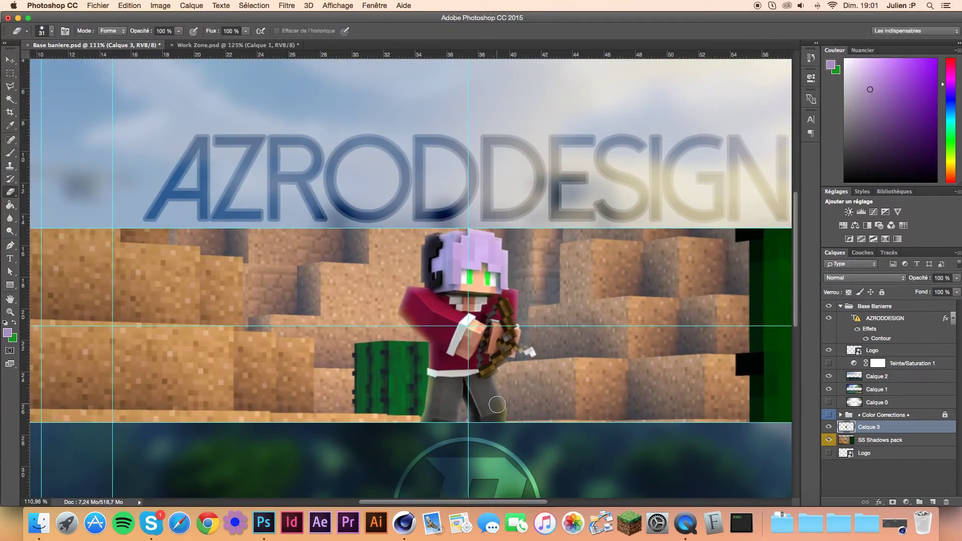
{"action": "key", "text": "alt+bracketleft"}
{"action": "left_click", "coordinate": [286, 5]}
{"action": "left_click", "coordinate": [451, 170]}
{"action": "left_click", "coordinate": [464, 64]}
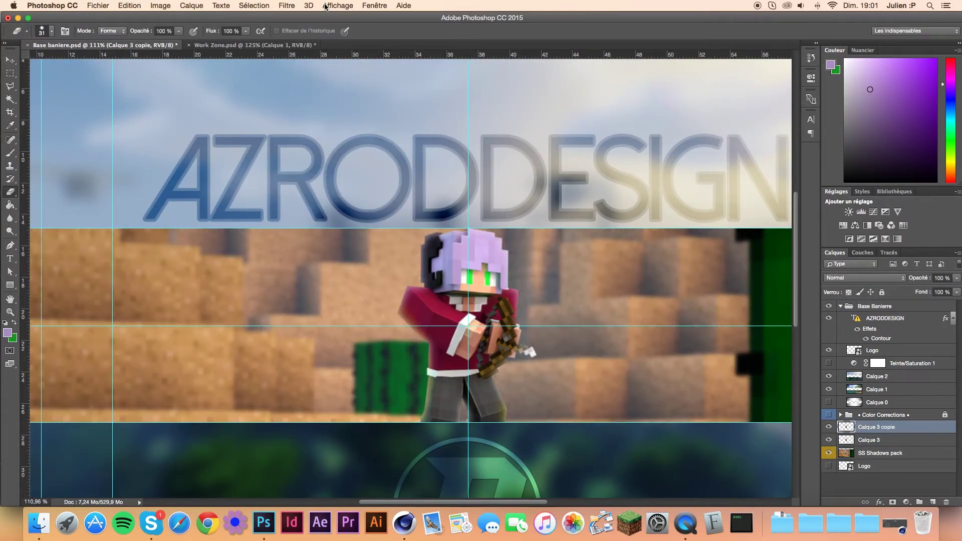
Step: Put a motion-blurred copy of the character behind it and make the FAROU text white
{"action": "key", "text": "super+alt+f"}
{"action": "left_click", "coordinate": [532, 160]}
{"action": "key", "text": "super+bracketleft"}
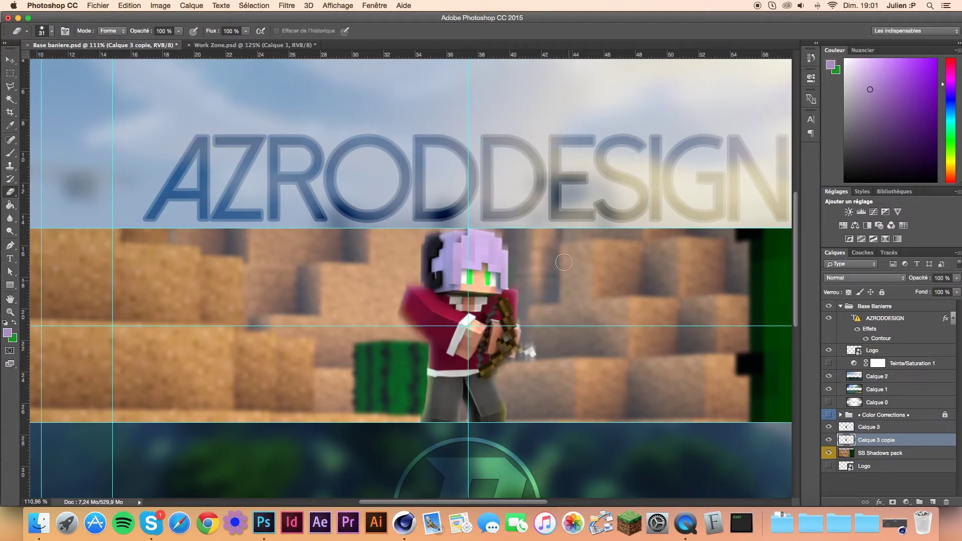
{"action": "type", "text": "FAROU"}
{"action": "left_click", "coordinate": [351, 31]}
{"action": "left_click", "coordinate": [579, 101]}
Step: Set FAROU in Magnum Regular, enlarge it, and set tracking to 100
{"action": "left_click", "coordinate": [811, 120]}
{"action": "left_click", "coordinate": [749, 124]}
{"action": "scroll", "coordinate": [881, 281], "scroll_direction": "down", "scroll_amount": 10}
{"action": "scroll", "coordinate": [880, 281], "scroll_direction": "down", "scroll_amount": 5}
{"action": "left_click", "coordinate": [736, 235]}
{"action": "left_click_drag", "start_coordinate": [696, 139], "coordinate": [708, 142]}
{"action": "type", "text": "100"}
{"action": "key", "text": "ctrl+Return"}
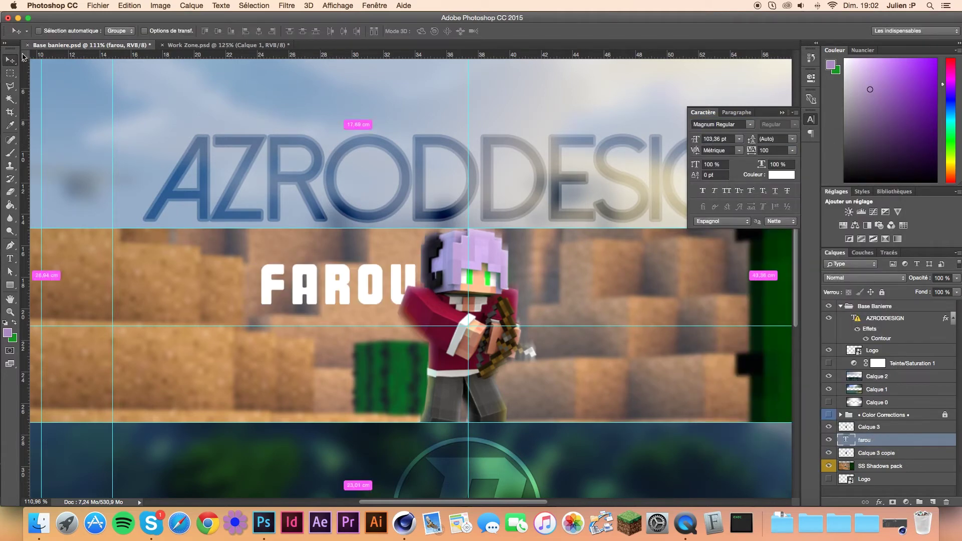
Step: Duplicate the FAROU text, rasterise the copy and hide the original text layer
{"action": "scroll", "coordinate": [321, 372], "scroll_direction": "up", "scroll_amount": 3}
{"action": "key", "text": "ctrl+j"}
{"action": "right_click", "coordinate": [871, 437]}
{"action": "left_click", "coordinate": [742, 188]}
{"action": "left_click", "coordinate": [829, 450]}
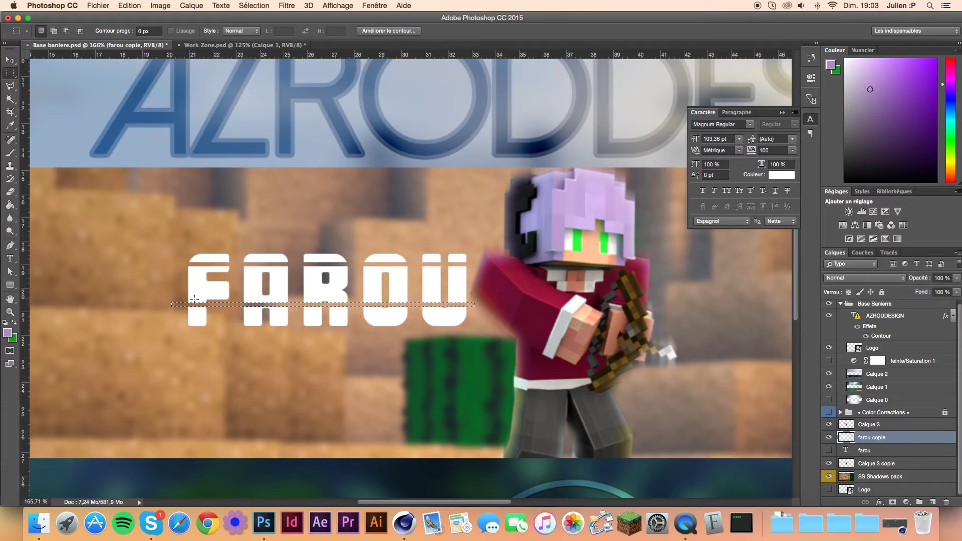
Step: Cut the lower part of FAROU onto a new layer and offset it
{"action": "key", "text": "v"}
{"action": "left_click", "coordinate": [166, 267]}
{"action": "key", "text": "ctrl+shift+j"}
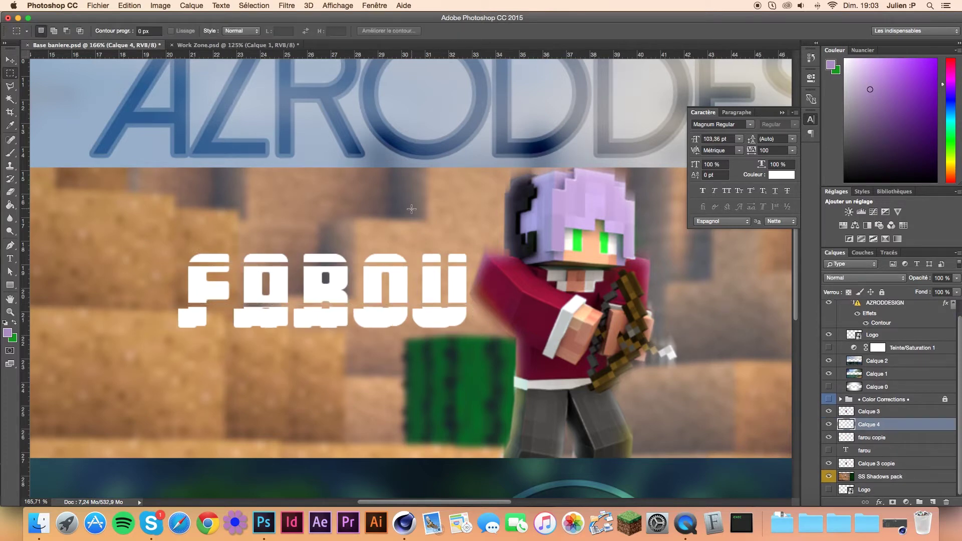
{"action": "key", "text": "ctrl+t"}
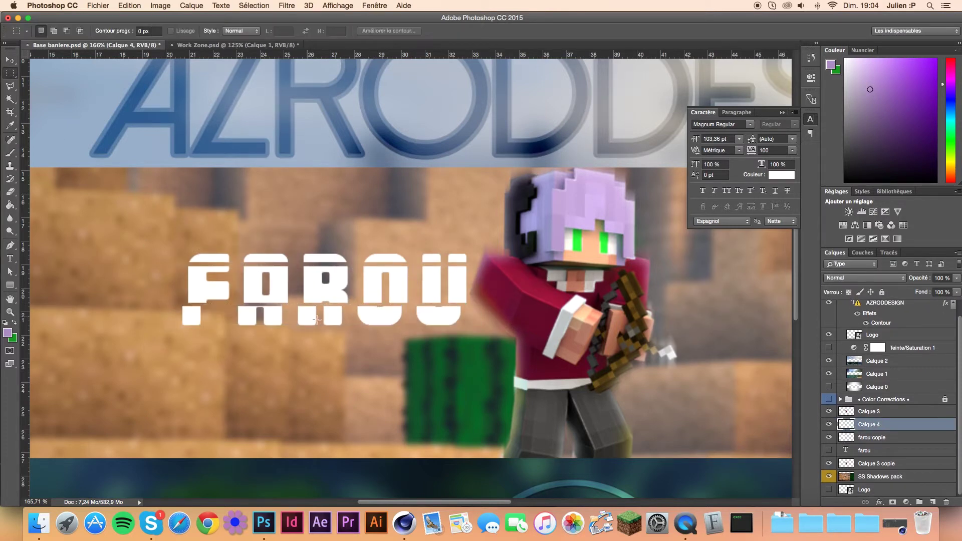
{"action": "key", "text": "ctrl+e"}
Step: Cut the R letter onto its own layer and transform it
{"action": "key", "text": "m"}
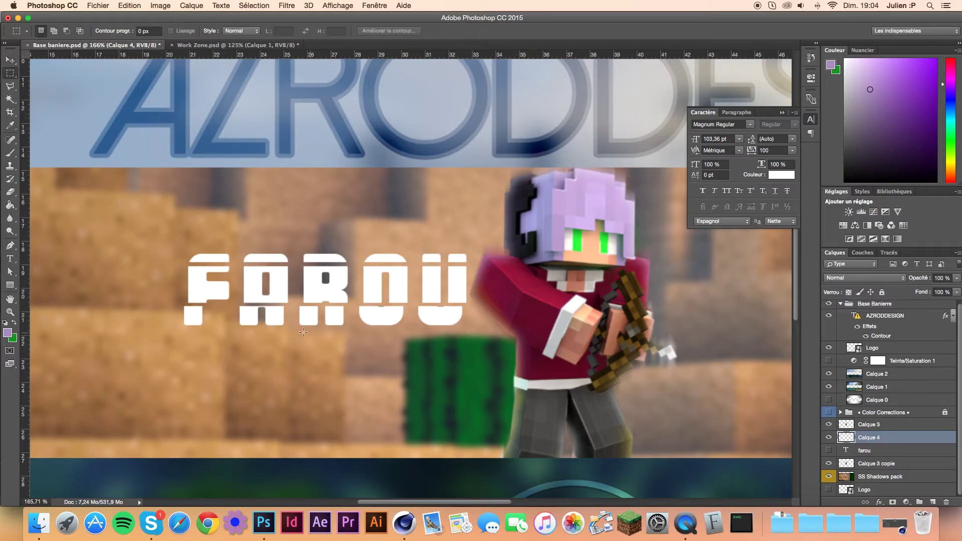
{"action": "key", "text": "ctrl+shift+j"}
{"action": "key", "text": "ctrl+t"}
{"action": "left_click_drag", "start_coordinate": [327, 306], "coordinate": [331, 307]}
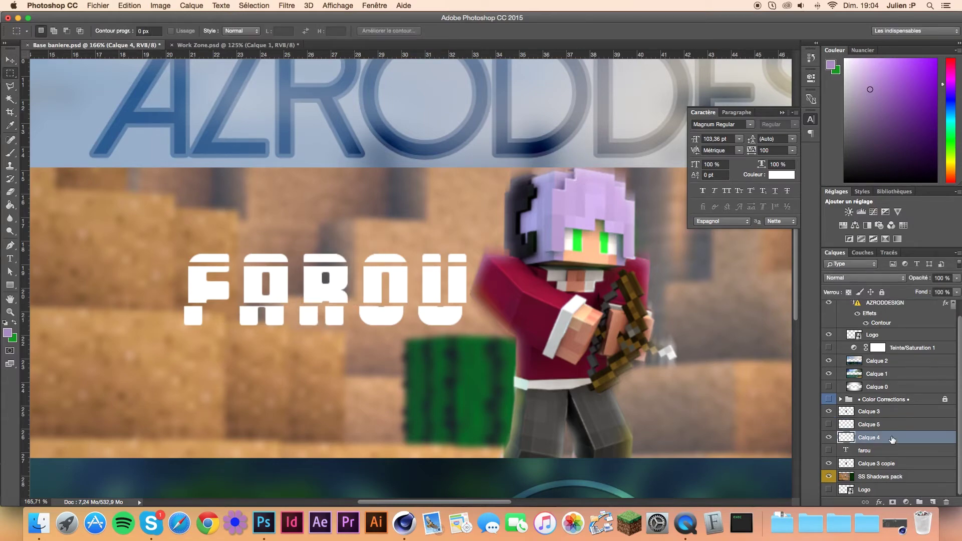
Step: Give Calque 4 a lilac gradient overlay and an inner glow
{"action": "double_click", "coordinate": [891, 439]}
{"action": "left_click", "coordinate": [551, 210]}
{"action": "left_click", "coordinate": [706, 119]}
{"action": "double_click", "coordinate": [203, 190]}
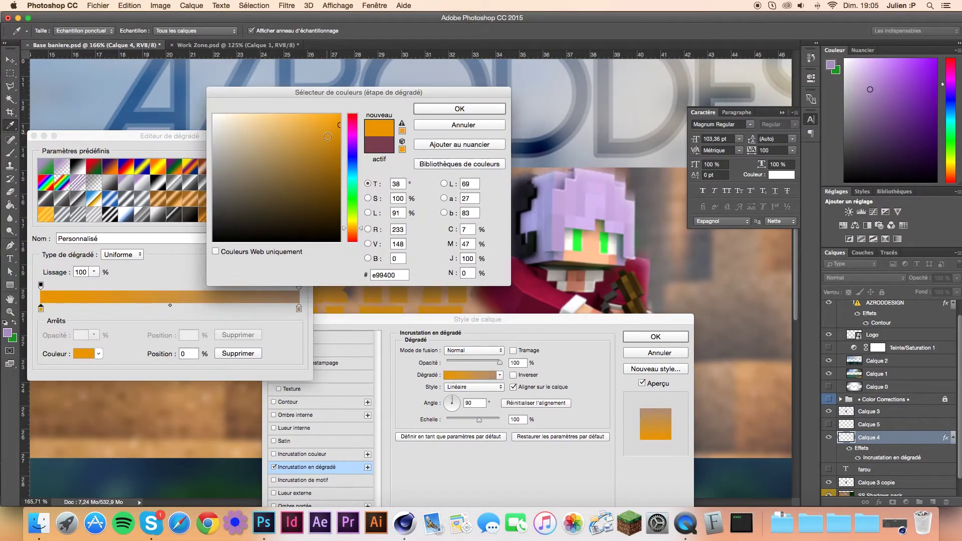
{"action": "left_click", "coordinate": [294, 428]}
{"action": "left_click_drag", "start_coordinate": [450, 319], "coordinate": [362, 17]}
Step: Add a noise pattern overlay to the letters at 632% scale
{"action": "left_click", "coordinate": [214, 178]}
{"action": "left_click", "coordinate": [388, 84]}
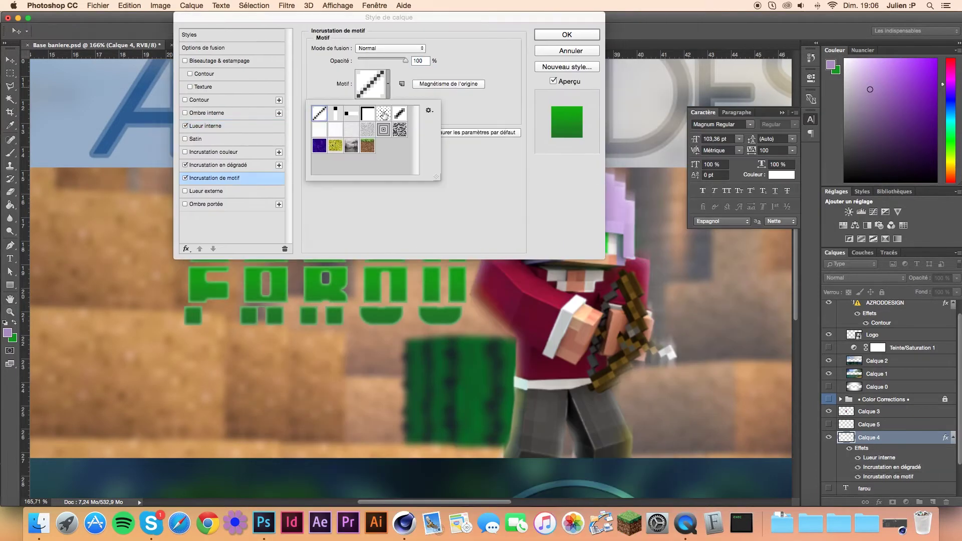
{"action": "left_click", "coordinate": [352, 133]}
{"action": "left_click", "coordinate": [395, 106]}
Step: Add a second preset gradient overlay in Incrustation mode at 77 opacity
{"action": "left_click", "coordinate": [210, 152]}
{"action": "left_click", "coordinate": [279, 165]}
{"action": "left_click", "coordinate": [385, 48]}
{"action": "left_click", "coordinate": [381, 73]}
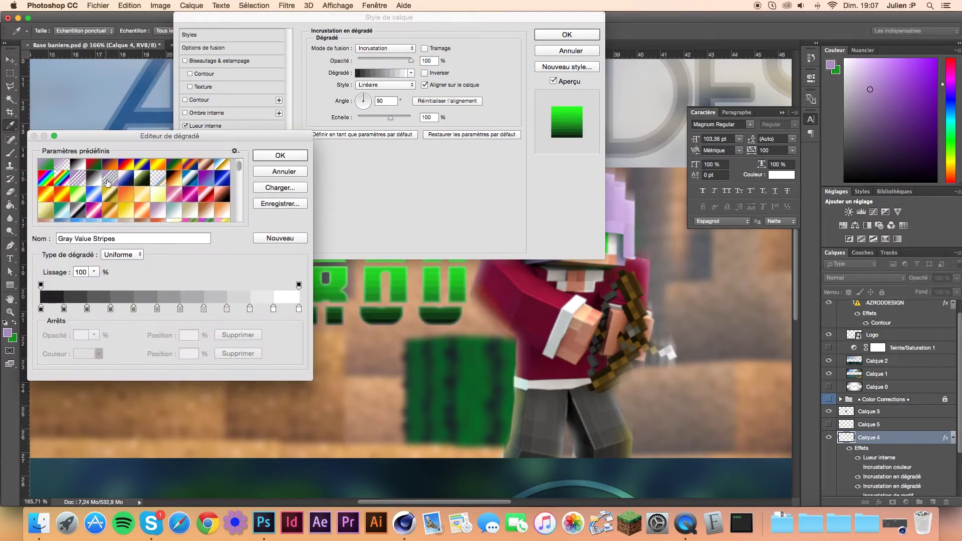
{"action": "left_click_drag", "start_coordinate": [148, 140], "coordinate": [153, 350]}
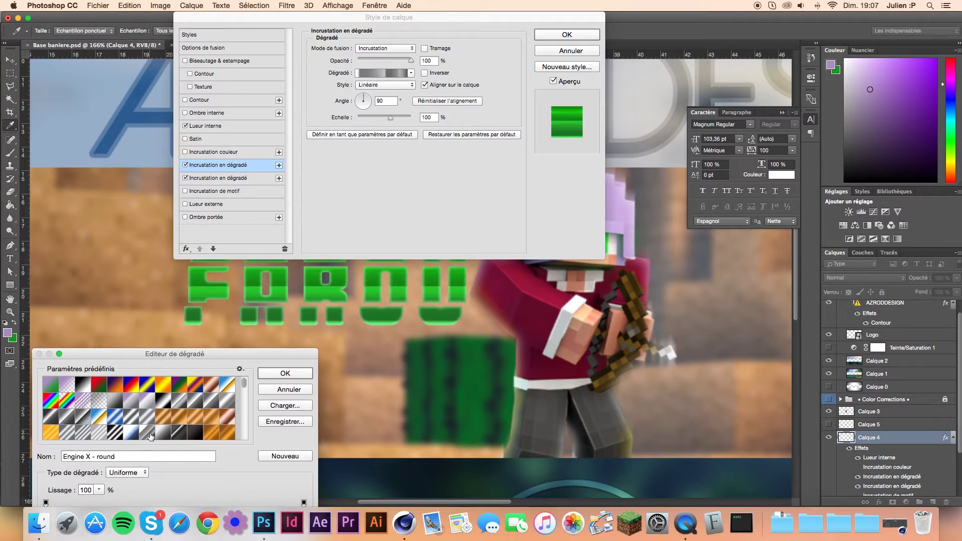
{"action": "left_click", "coordinate": [285, 370]}
{"action": "left_click", "coordinate": [399, 61]}
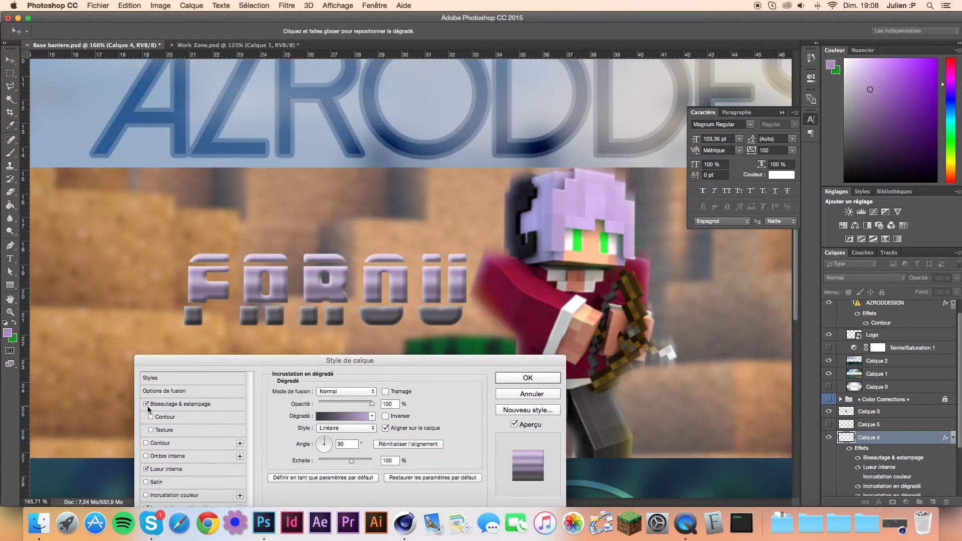
Step: Add a bevel to the letters, trying then dropping an Incrustation stroke, and apply the styles
{"action": "left_click", "coordinate": [146, 404]}
{"action": "left_click", "coordinate": [164, 412]}
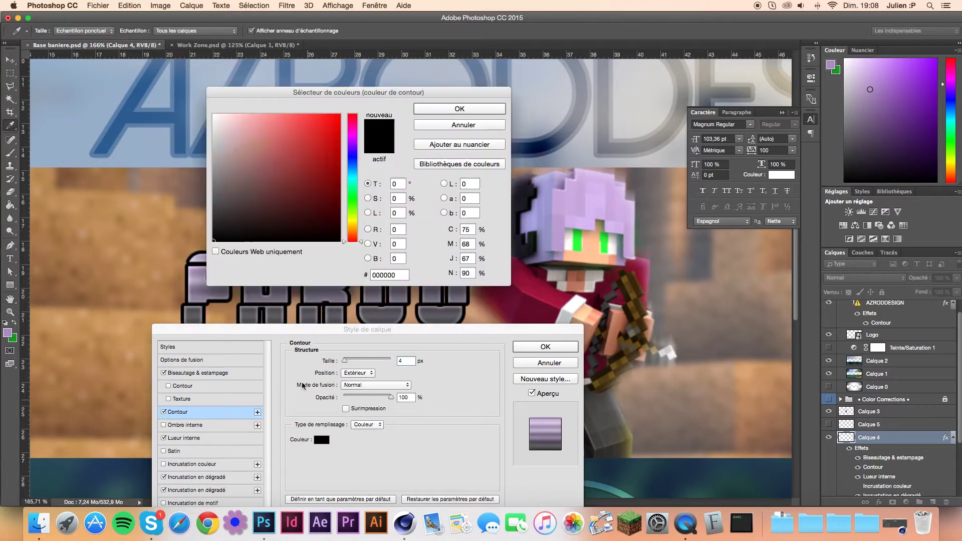
{"action": "left_click_drag", "start_coordinate": [352, 359], "coordinate": [343, 360]}
{"action": "left_click", "coordinate": [358, 385]}
{"action": "left_click", "coordinate": [358, 493]}
{"action": "left_click", "coordinate": [164, 412]}
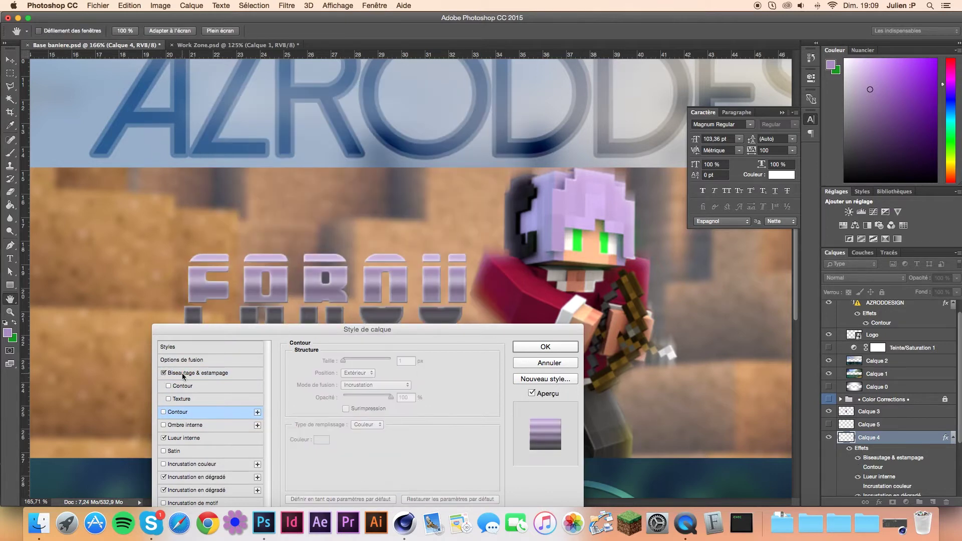
{"action": "left_click", "coordinate": [180, 373]}
{"action": "left_click_drag", "start_coordinate": [180, 329], "coordinate": [482, 17]}
{"action": "left_click", "coordinate": [836, 36]}
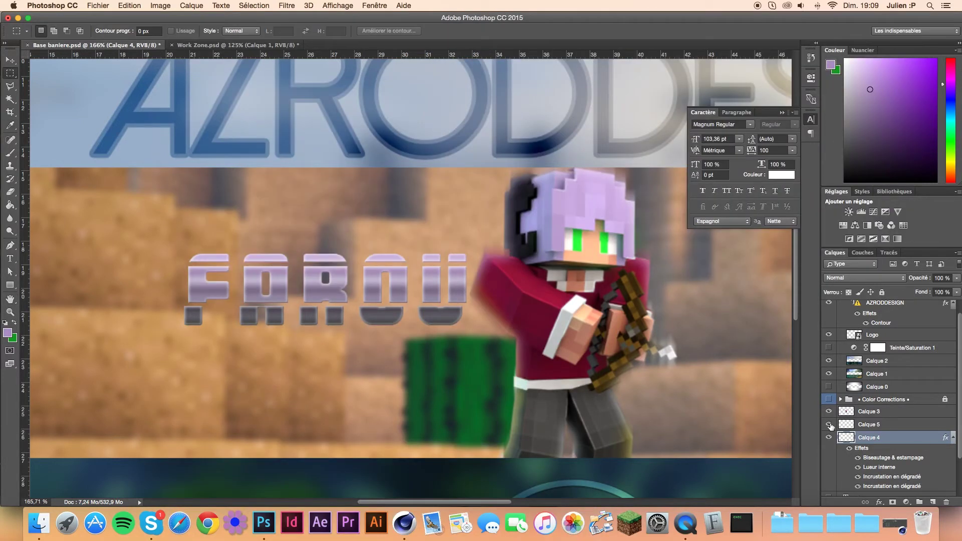
Step: Open Calque 5's layer styles for the R piece, confirm them and transform the R
{"action": "left_click", "coordinate": [891, 424]}
{"action": "double_click", "coordinate": [892, 472]}
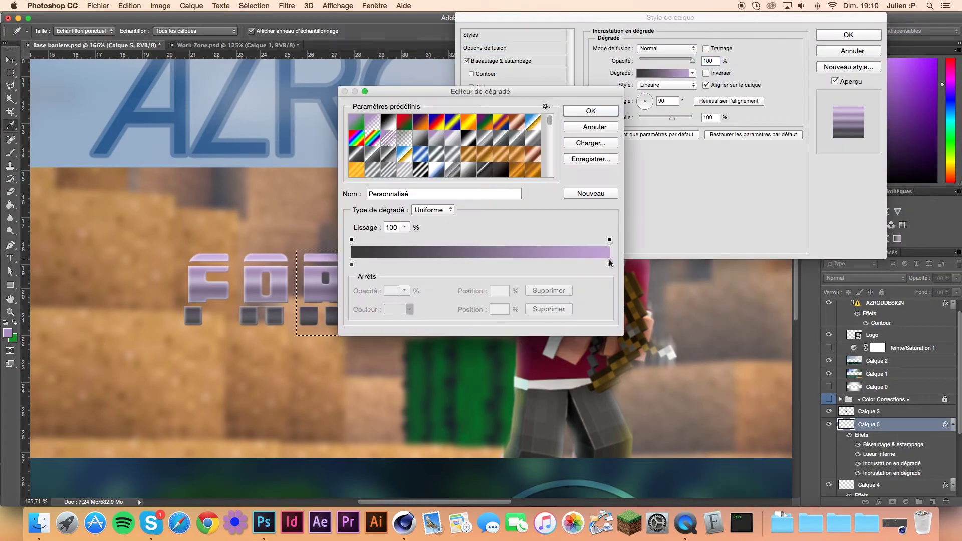
{"action": "key", "text": "Return"}
{"action": "key", "text": "ctrl+t"}
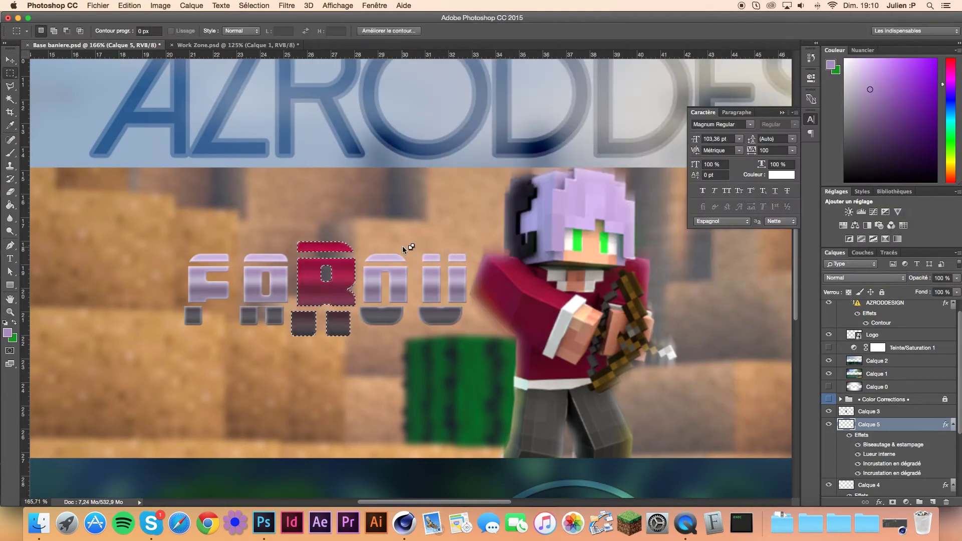
Step: Commit the tilted R and paint pink over FAROU on a new Overlay layer
{"action": "key", "text": "Return"}
{"action": "scroll", "coordinate": [622, 264], "scroll_direction": "down", "scroll_amount": 2}
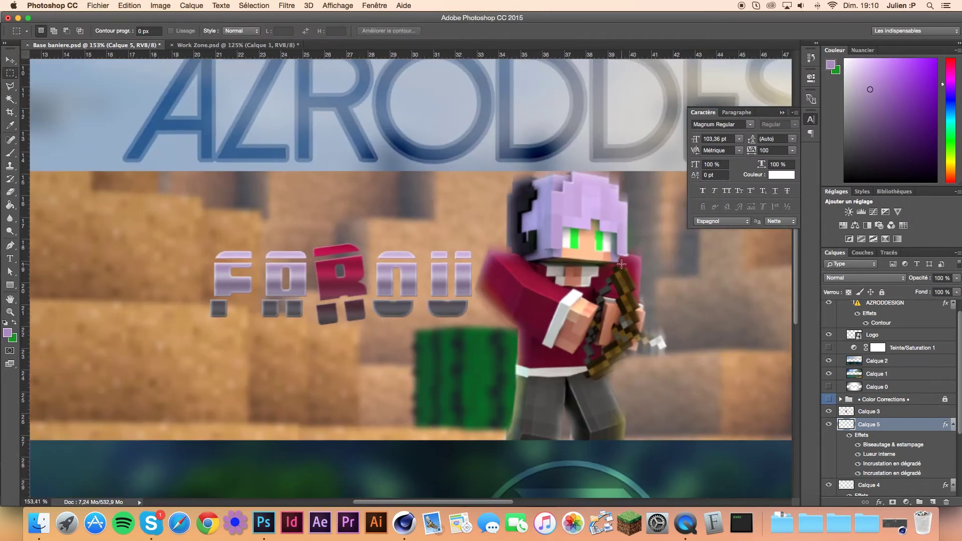
{"action": "key", "text": "b"}
{"action": "right_click", "coordinate": [357, 255]}
{"action": "key", "text": "Return"}
{"action": "key", "text": "ctrl+shift+alt+n"}
{"action": "left_click_drag", "start_coordinate": [210, 280], "coordinate": [475, 280]}
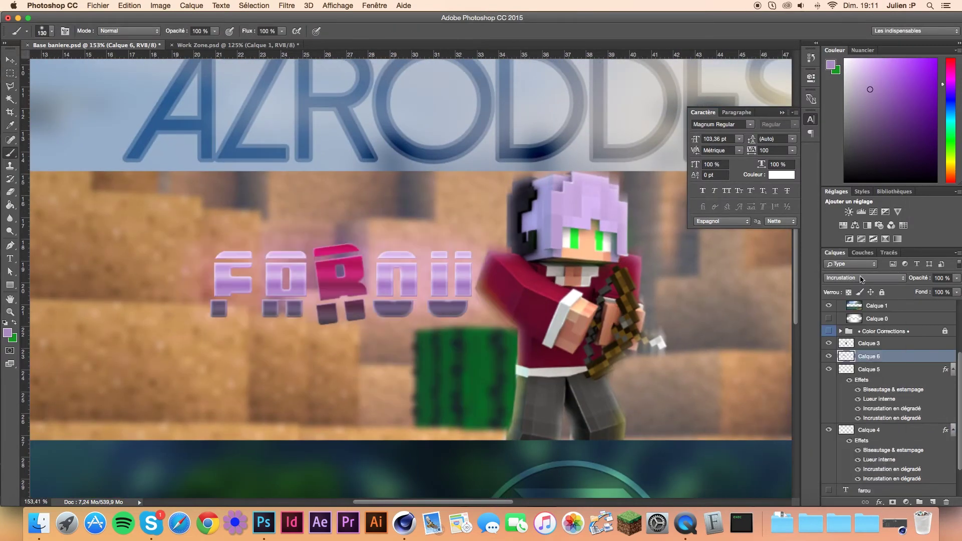
{"action": "left_click_drag", "start_coordinate": [726, 410], "coordinate": [393, 426]}
{"action": "left_click", "coordinate": [810, 58]}
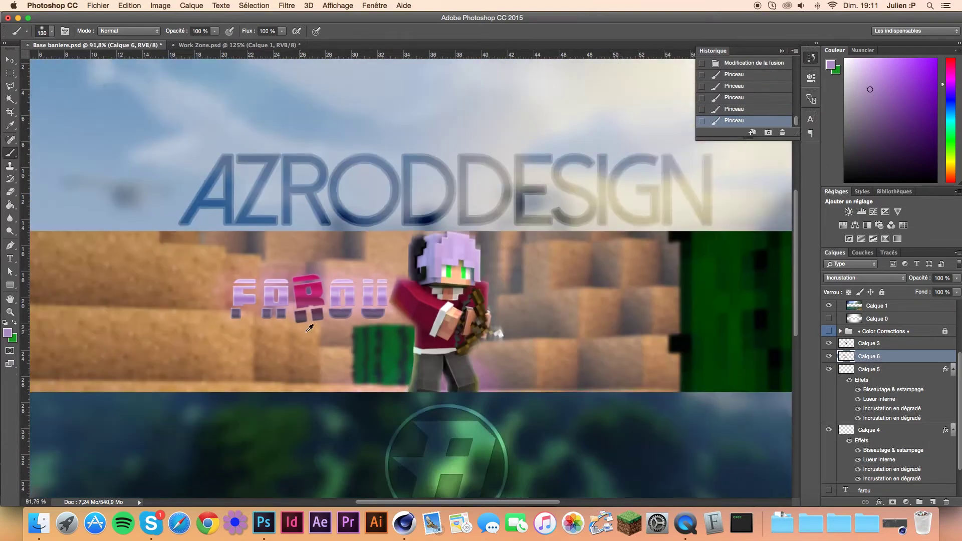
Step: Rename the letter layers R and TEXTE
{"action": "key", "text": "ctrl+0"}
{"action": "left_click", "coordinate": [946, 372], "text": "alt"}
{"action": "double_click", "coordinate": [875, 425]}
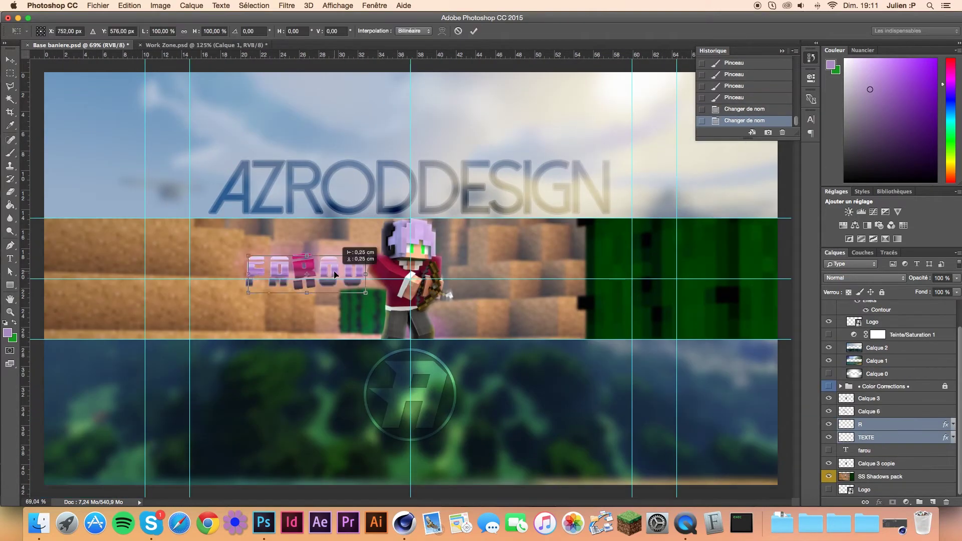
{"action": "key", "text": "Return"}
Step: Add a Curves adjustment pulled slightly down to darken the banner
{"action": "scroll", "coordinate": [335, 274], "scroll_direction": "up", "scroll_amount": 3}
{"action": "left_click", "coordinate": [873, 211]}
{"action": "left_click_drag", "start_coordinate": [692, 209], "coordinate": [691, 215]}
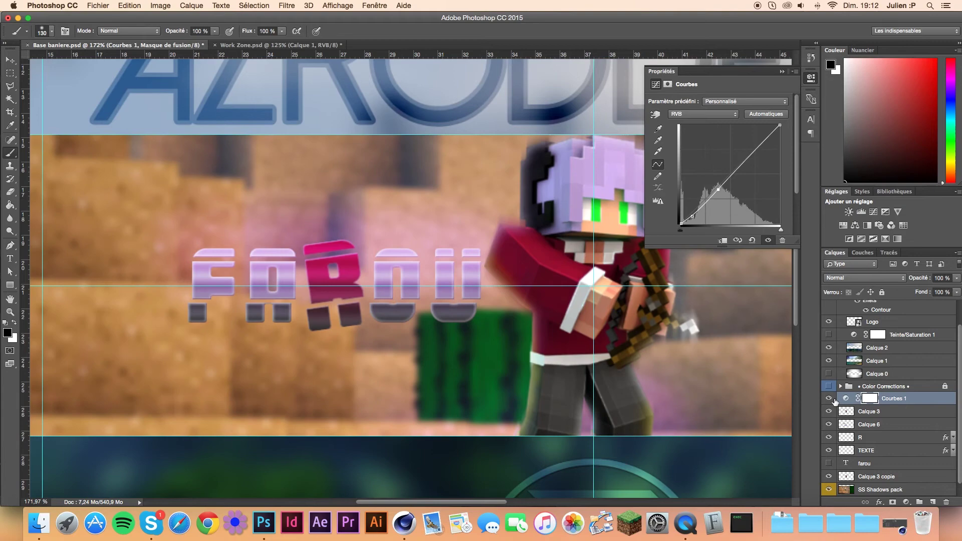
Step: Turn on the CC 4 colour grade and expand its Creamy subgroup
{"action": "left_click", "coordinate": [841, 387]}
{"action": "left_click", "coordinate": [828, 432]}
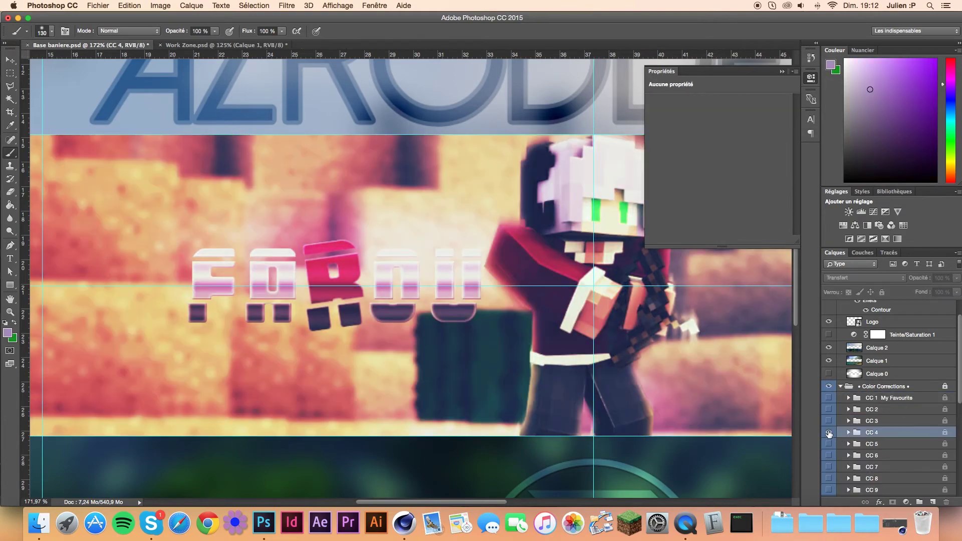
{"action": "left_click", "coordinate": [848, 432]}
{"action": "left_click", "coordinate": [856, 411]}
Step: Paint the Color Fill 1 mask black over the character and copy it to the curves layers
{"action": "left_click", "coordinate": [912, 450]}
{"action": "key", "text": "e"}
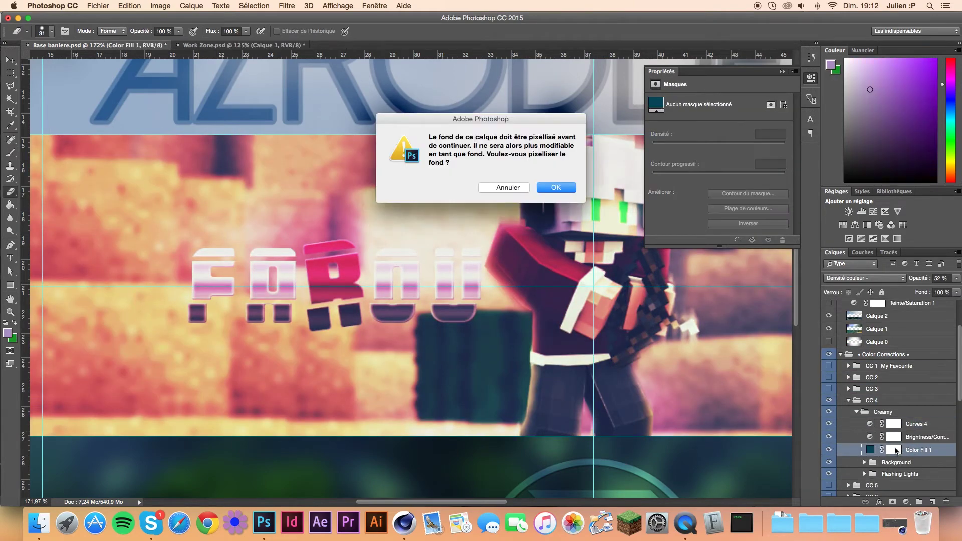
{"action": "key", "text": "Escape"}
{"action": "left_click", "coordinate": [894, 449]}
{"action": "key", "text": "b"}
{"action": "left_click_drag", "start_coordinate": [501, 301], "coordinate": [215, 307]}
{"action": "key", "text": "ctrl+minus"}
{"action": "right_click", "coordinate": [376, 386]}
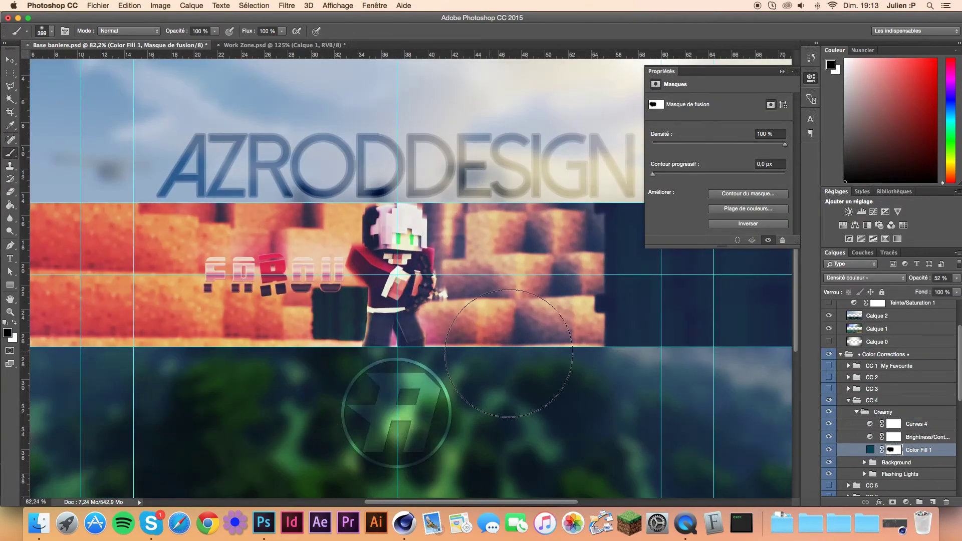
{"action": "left_click_drag", "start_coordinate": [893, 449], "coordinate": [893, 423]}
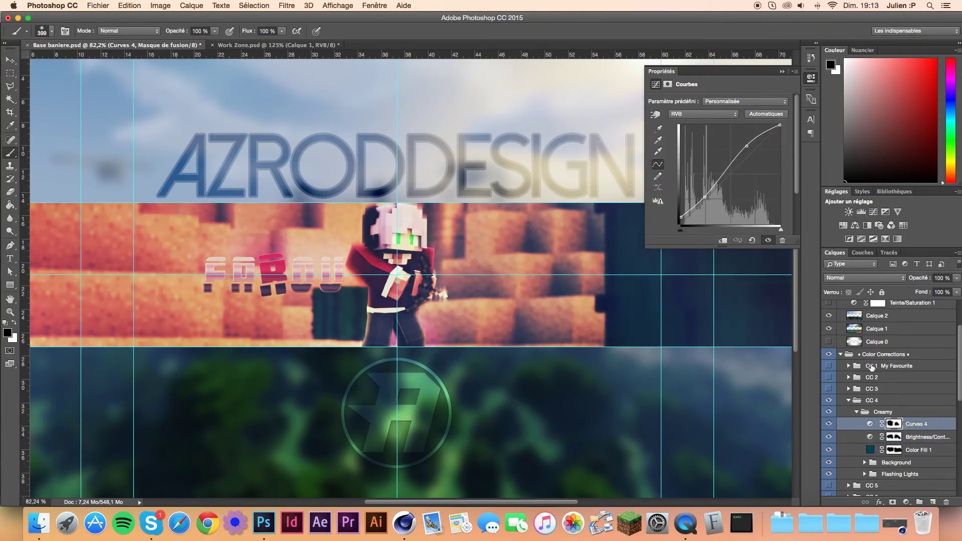
Step: Select the Curves 3 and Gradient Fill 1 masks, then open the GFX Packs folder
{"action": "scroll", "coordinate": [871, 380], "scroll_direction": "down", "scroll_amount": 3}
{"action": "left_click", "coordinate": [864, 375]}
{"action": "left_click", "coordinate": [902, 389], "text": "ctrl"}
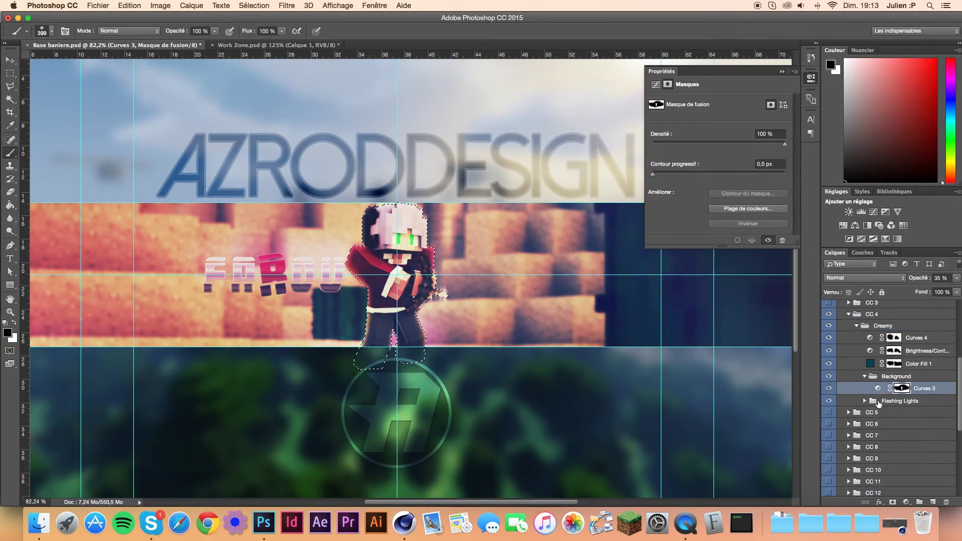
{"action": "left_click", "coordinate": [864, 400]}
{"action": "left_click", "coordinate": [902, 439]}
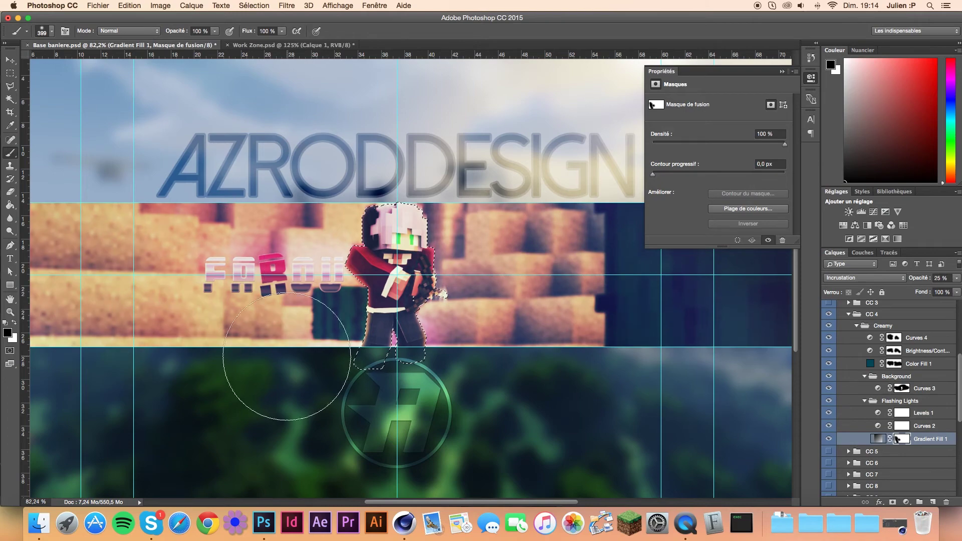
{"action": "scroll", "coordinate": [316, 310], "scroll_direction": "up", "scroll_amount": 3}
{"action": "left_click", "coordinate": [839, 523]}
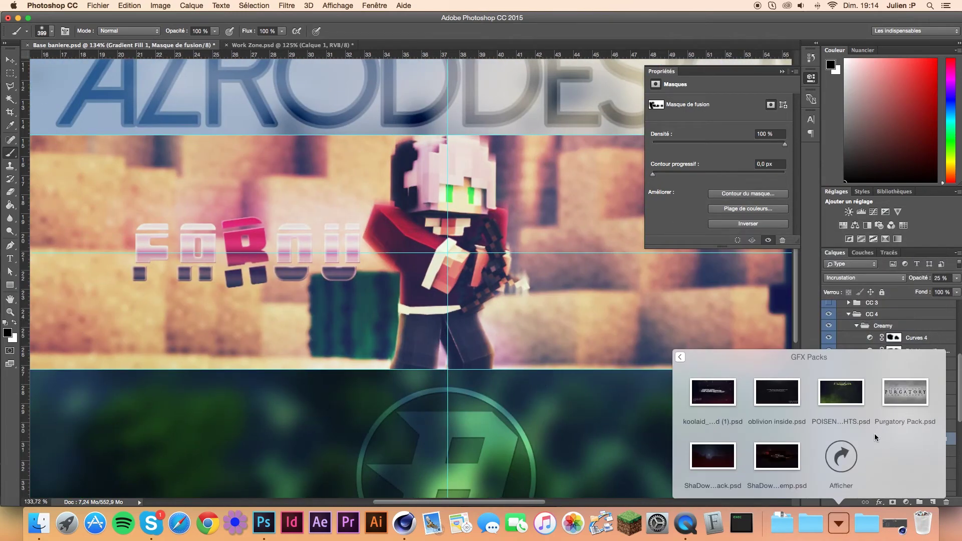
Step: Open the ShaDowZz texture pack and change the overlay layer's blend mode
{"action": "left_click", "coordinate": [729, 461]}
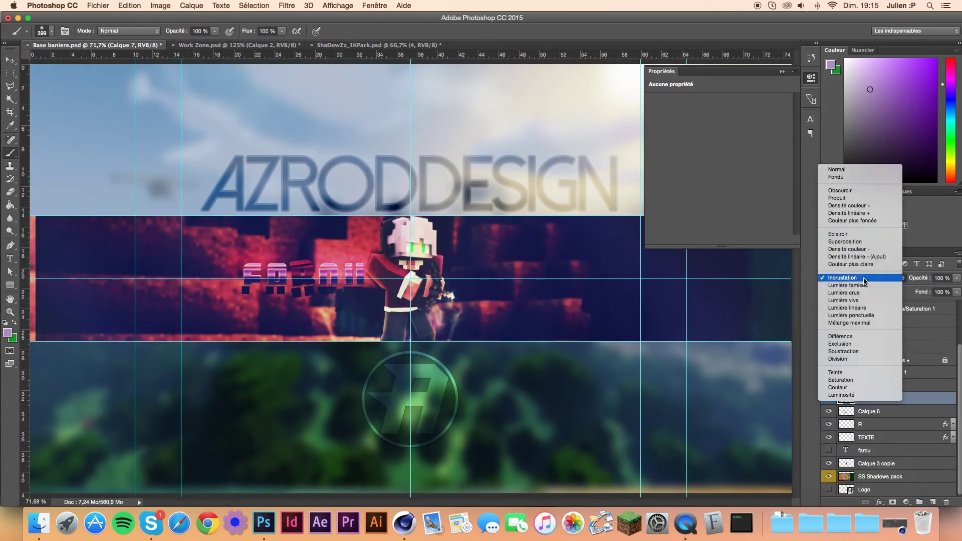
{"action": "left_click", "coordinate": [844, 242]}
{"action": "scroll", "coordinate": [426, 141], "scroll_direction": "up", "scroll_amount": 5}
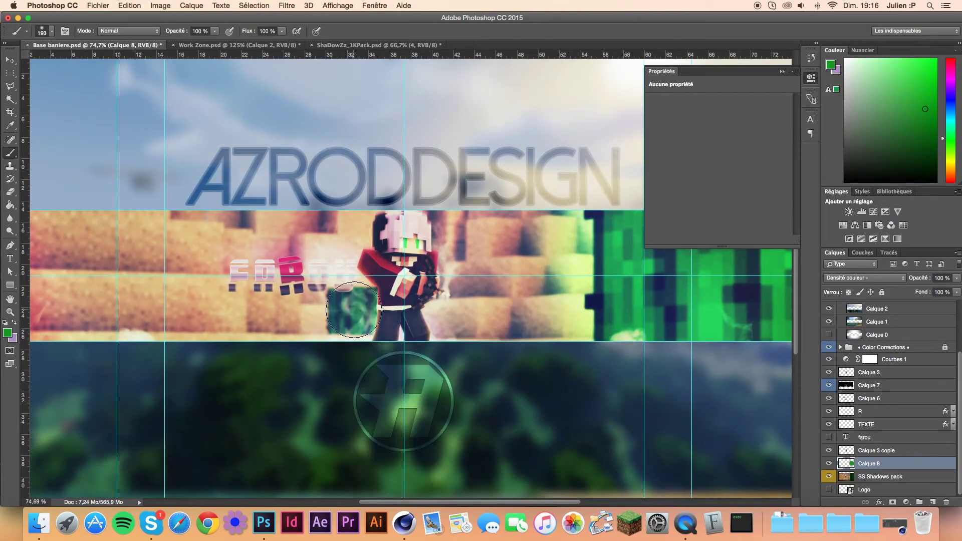
{"action": "scroll", "coordinate": [416, 298], "scroll_direction": "up", "scroll_amount": 5}
Step: Isolate the smoke textures in the ShaDowZz pack, then return to the banner document
{"action": "left_click", "coordinate": [407, 48]}
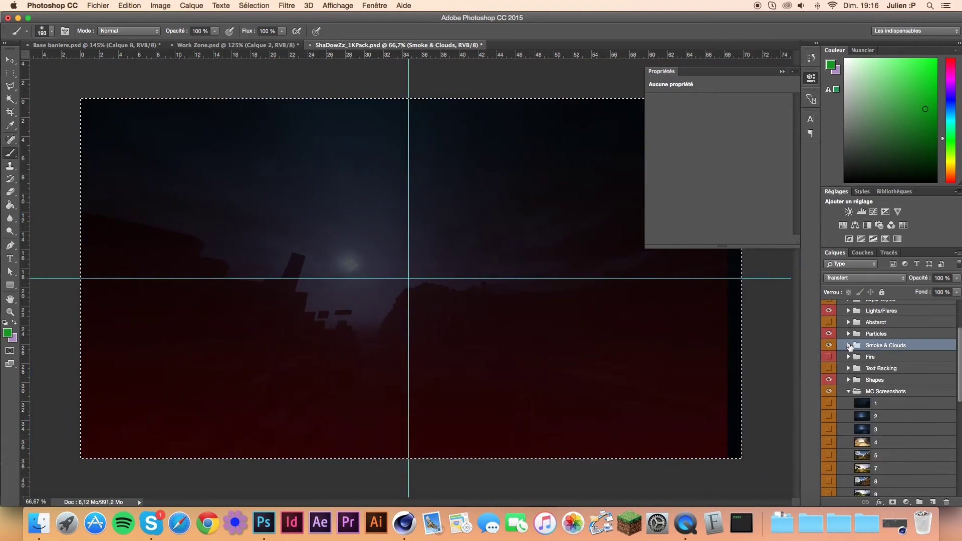
{"action": "left_click", "coordinate": [827, 381]}
{"action": "left_click", "coordinate": [828, 393], "text": "alt"}
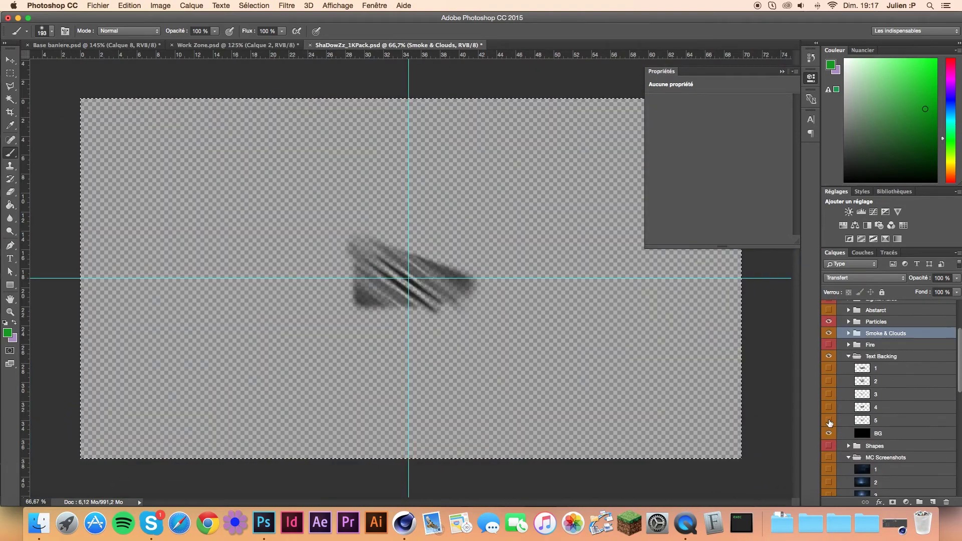
{"action": "left_click", "coordinate": [95, 45]}
{"action": "left_click_drag", "start_coordinate": [206, 43], "coordinate": [442, 388]}
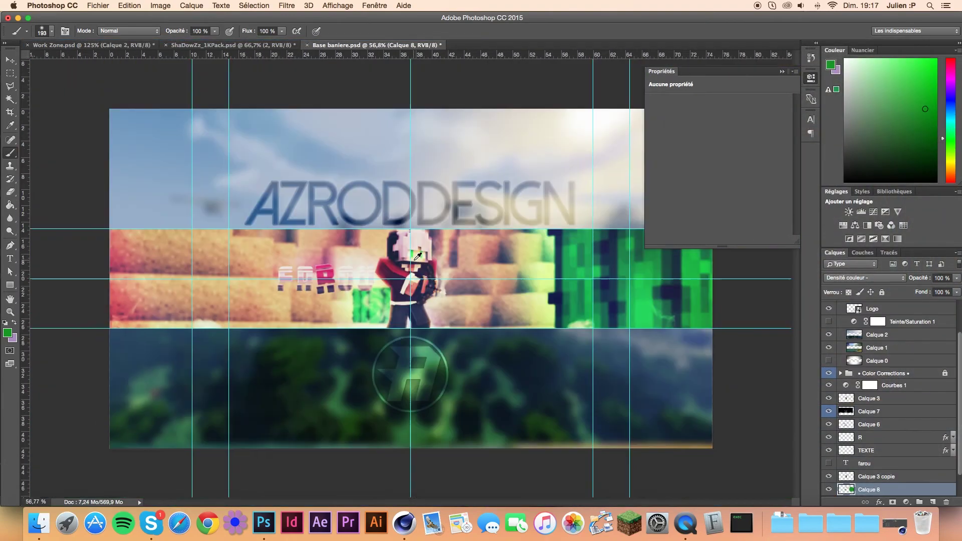
Step: Draw a tall stroke-less bar across the middle strip and place a recoloured copy beside it
{"action": "left_click", "coordinate": [672, 132]}
{"action": "left_click", "coordinate": [662, 151]}
{"action": "mouse_move", "coordinate": [158, 324]}
{"action": "left_mouse_down"}
{"action": "mouse_move", "coordinate": [157, 338]}
{"action": "mouse_move", "coordinate": [161, 309]}
{"action": "left_mouse_up"}
{"action": "key", "text": "ctrl+j"}
{"action": "key", "text": "ctrl+j"}
{"action": "key", "text": "ctrl+j"}
{"action": "key", "text": "ctrl+t"}
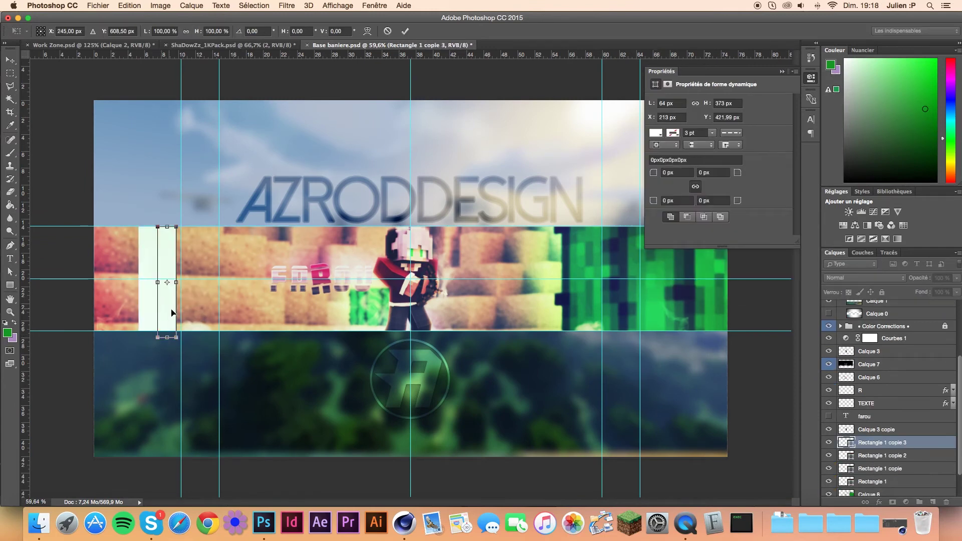
{"action": "left_click", "coordinate": [672, 133]}
{"action": "left_click", "coordinate": [662, 151]}
{"action": "left_click", "coordinate": [882, 455]}
{"action": "left_click_drag", "start_coordinate": [147, 301], "coordinate": [186, 301]}
Step: Position another bar copy and give it a new fill colour
{"action": "left_click", "coordinate": [673, 133]}
{"action": "left_click", "coordinate": [881, 468]}
{"action": "key", "text": "ctrl+t"}
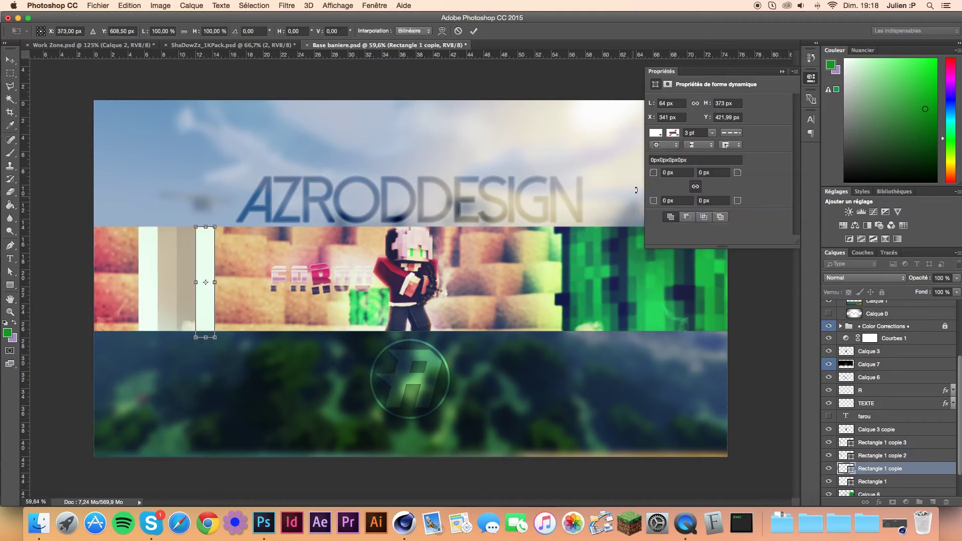
{"action": "key", "text": "Return"}
{"action": "left_click", "coordinate": [656, 133]}
{"action": "left_click", "coordinate": [736, 195]}
{"action": "left_click", "coordinate": [656, 133]}
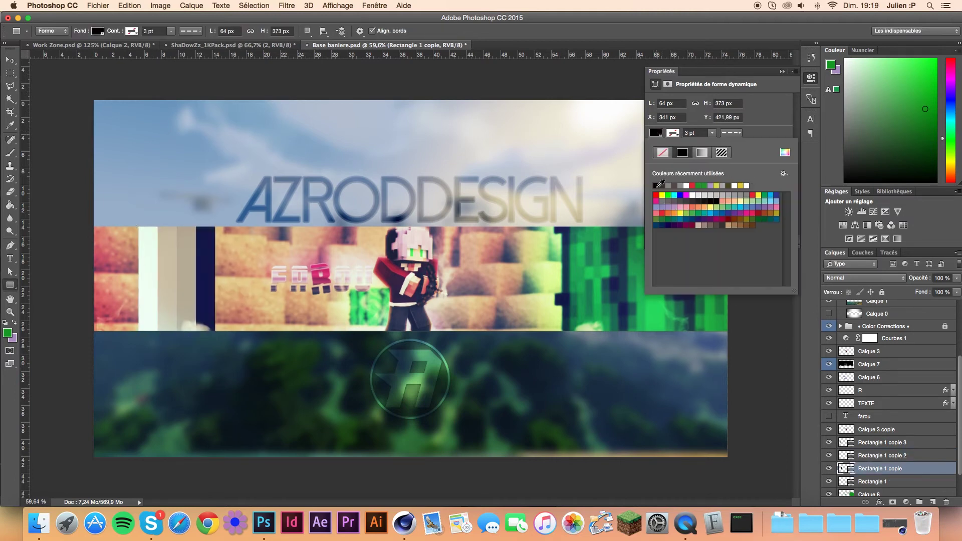
{"action": "key", "text": "Return"}
Step: Merge all the bar layers into one and make the bars narrower
{"action": "left_click", "coordinate": [881, 442]}
{"action": "left_click", "coordinate": [882, 482], "text": "shift"}
{"action": "key", "text": "ctrl+e"}
{"action": "key", "text": "ctrl+t"}
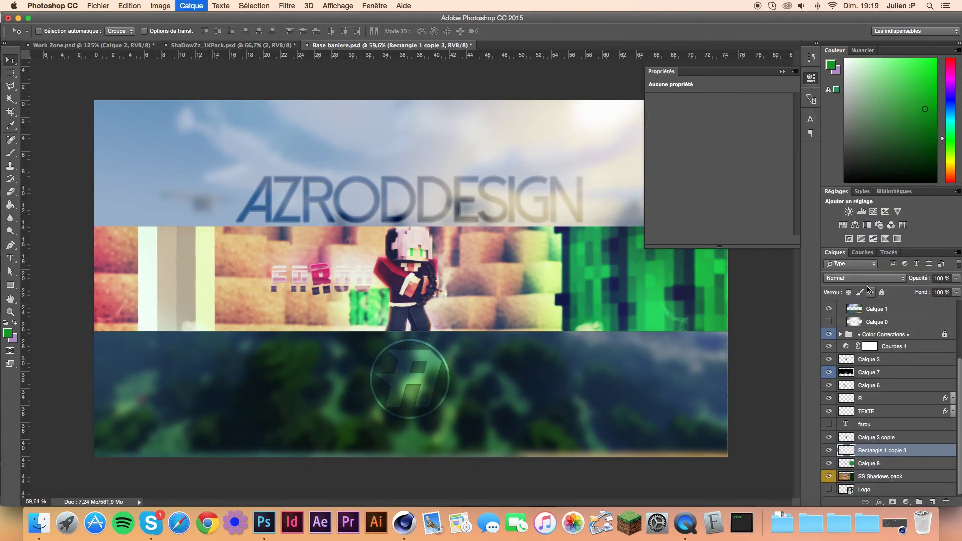
{"action": "left_click_drag", "start_coordinate": [215, 282], "coordinate": [194, 290]}
Step: Warp the merged bars with the Arch style and rotate the curve
{"action": "left_click", "coordinate": [442, 30]}
{"action": "left_click", "coordinate": [138, 30]}
{"action": "left_click", "coordinate": [100, 68]}
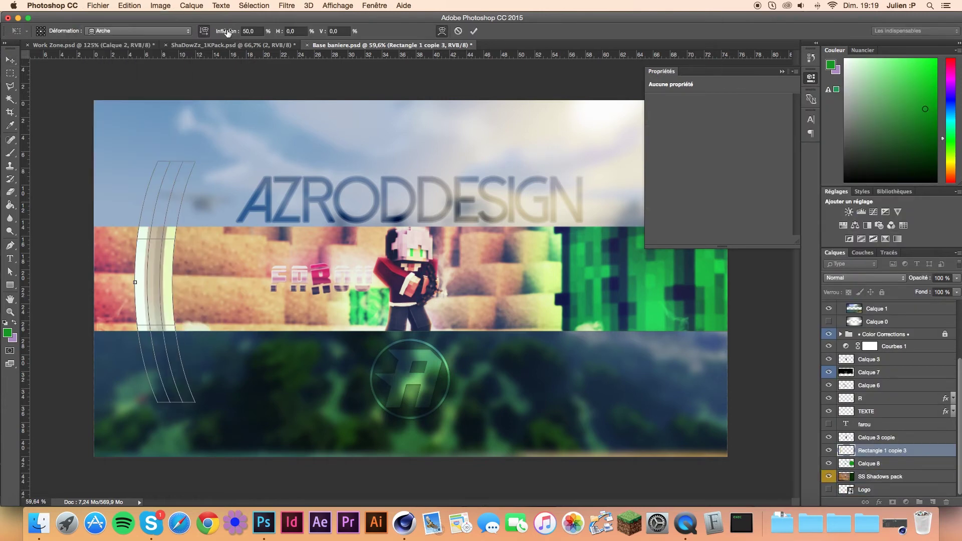
{"action": "left_click", "coordinate": [442, 30]}
{"action": "left_click_drag", "start_coordinate": [201, 416], "coordinate": [125, 361]}
Step: Rotate the arc behind the character, and move the Logo layer above the colour corrections
{"action": "mouse_move", "coordinate": [190, 311]}
{"action": "left_mouse_down"}
{"action": "mouse_move", "coordinate": [534, 327]}
{"action": "mouse_move", "coordinate": [459, 309]}
{"action": "left_mouse_up"}
{"action": "scroll", "coordinate": [426, 289], "scroll_direction": "up", "scroll_amount": 3}
{"action": "key", "text": "ctrl+t"}
{"action": "left_click_drag", "start_coordinate": [556, 177], "coordinate": [521, 145]}
{"action": "left_click_drag", "start_coordinate": [299, 225], "coordinate": [491, 281]}
{"action": "key", "text": "Return"}
{"action": "scroll", "coordinate": [551, 302], "scroll_direction": "down", "scroll_amount": 2}
{"action": "left_click_drag", "start_coordinate": [861, 341], "coordinate": [861, 336]}
{"action": "key", "text": "ctrl+t"}
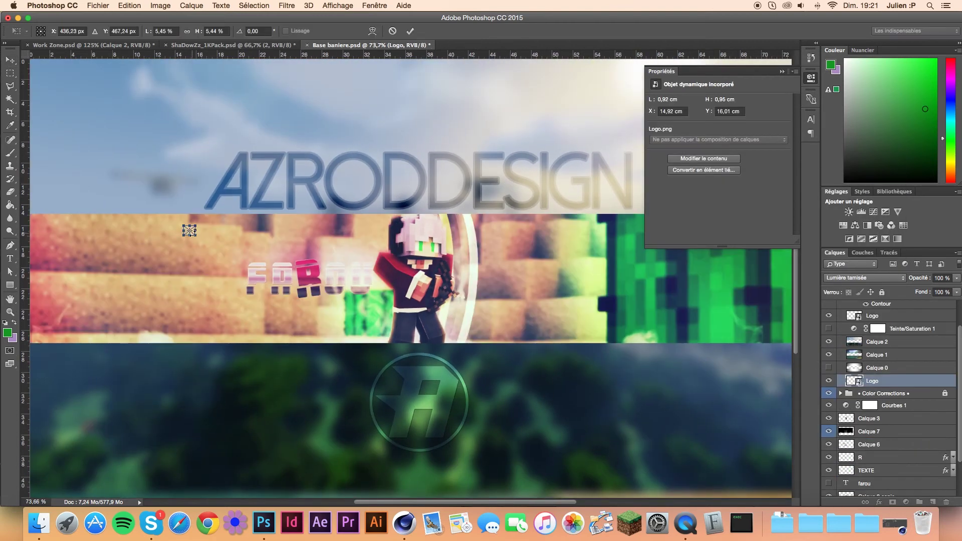
Step: On a new layer, fill a thin white band along the strip's edge
{"action": "key", "text": "Return"}
{"action": "key", "text": "m"}
{"action": "mouse_move", "coordinate": [31, 344]}
{"action": "left_mouse_down"}
{"action": "mouse_move", "coordinate": [756, 342]}
{"action": "mouse_move", "coordinate": [81, 342]}
{"action": "left_mouse_up"}
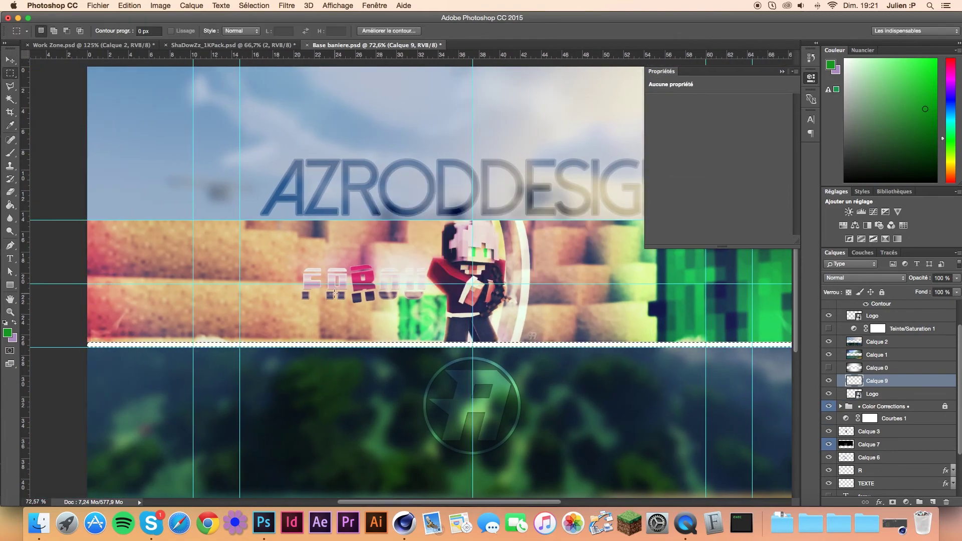
{"action": "left_click_drag", "start_coordinate": [334, 294], "coordinate": [85, 205]}
{"action": "key", "text": "v"}
Step: Duplicate the white bar and move the copy to the strip's opposite edge
{"action": "key", "text": "Return"}
{"action": "key", "text": "ctrl+t"}
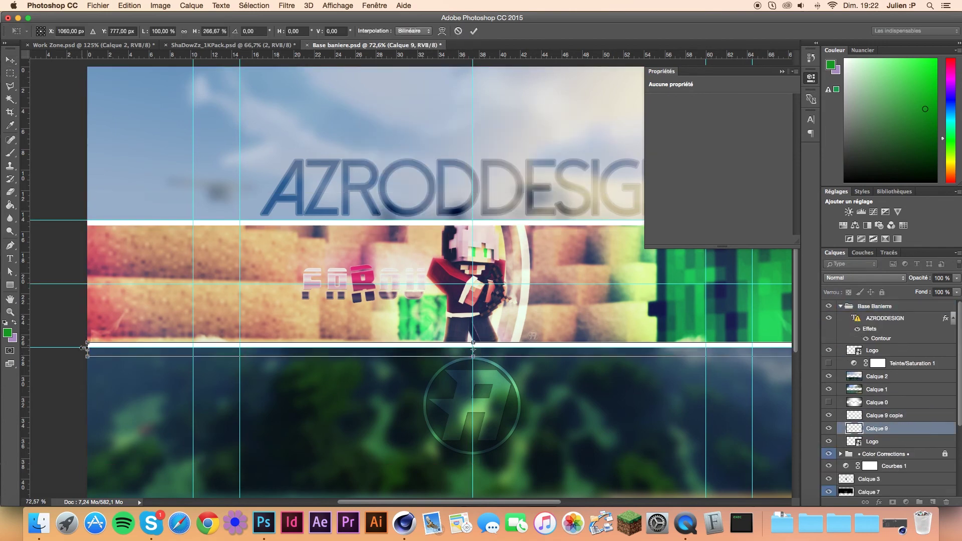
{"action": "key", "text": "Return"}
{"action": "key", "text": "ctrl+e"}
{"action": "scroll", "coordinate": [877, 348], "scroll_direction": "down", "scroll_amount": 2}
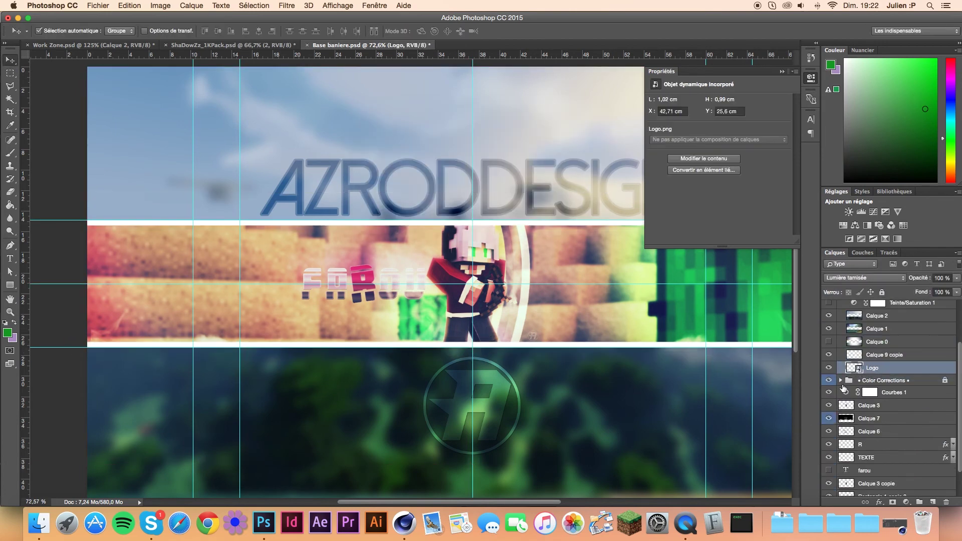
{"action": "scroll", "coordinate": [400, 201], "scroll_direction": "up", "scroll_amount": 3}
{"action": "left_click", "coordinate": [884, 355]}
{"action": "key", "text": "ctrl+t"}
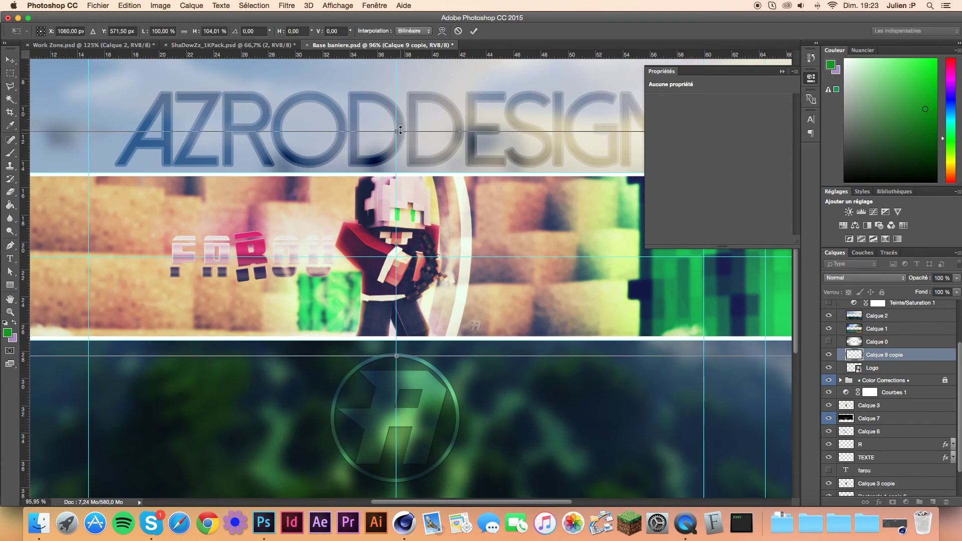
Step: Set the bar copy to Overlay blending and add an Inner Glow layer style
{"action": "left_click", "coordinate": [864, 278]}
{"action": "left_click", "coordinate": [864, 408]}
{"action": "scroll", "coordinate": [672, 340], "scroll_direction": "down", "scroll_amount": 1}
{"action": "double_click", "coordinate": [897, 354]}
{"action": "key", "text": "Return"}
{"action": "key", "text": "z"}
{"action": "left_click", "coordinate": [240, 31]}
Step: Save the project as 'Banniere Farou' PSD
{"action": "key", "text": "super+shift+s"}
{"action": "type", "text": "Banniere Farou"}
{"action": "key", "text": "Return"}
{"action": "key", "text": "Return"}
{"action": "key", "text": "super+shift+s"}
{"action": "left_click", "coordinate": [501, 171]}
{"action": "key", "text": "Escape"}
{"action": "key", "text": "Escape"}
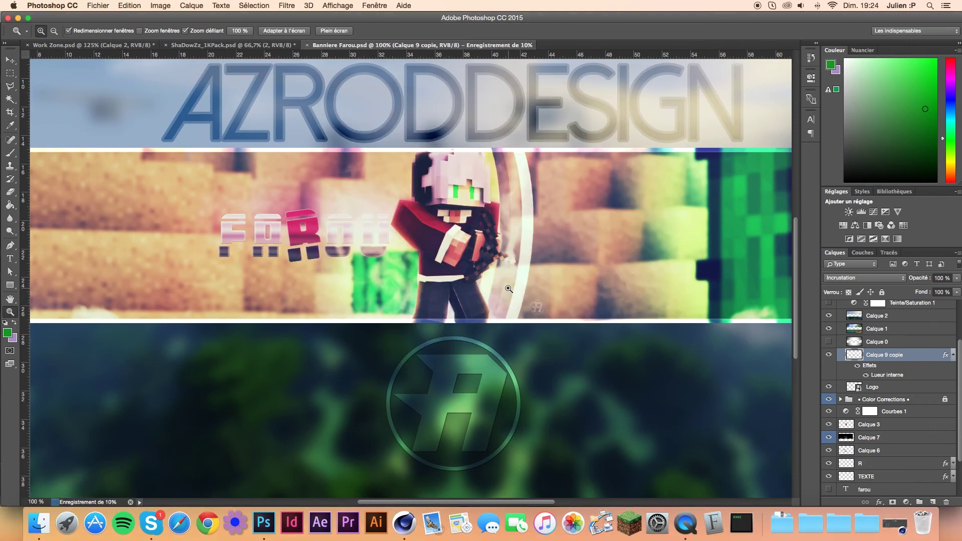
Step: Crop the banner down to its middle strip
{"action": "left_click_drag", "start_coordinate": [403, 367], "coordinate": [11, 125]}
{"action": "key", "text": "c"}
{"action": "left_click_drag", "start_coordinate": [411, 172], "coordinate": [411, 248]}
{"action": "left_click_drag", "start_coordinate": [411, 386], "coordinate": [411, 309]}
{"action": "key", "text": "Return"}
Step: Save the cropped banner as PNG named 'Banniere Farou Recadrer'
{"action": "key", "text": "super+shift+s"}
{"action": "type", "text": "Banniere Farou Recadrer"}
{"action": "left_click", "coordinate": [508, 171]}
{"action": "left_click", "coordinate": [501, 311]}
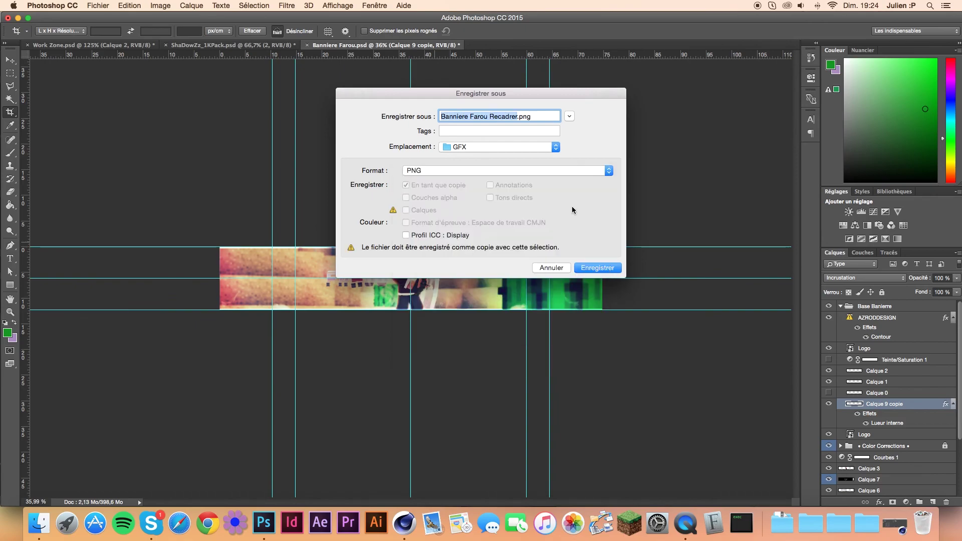
{"action": "key", "text": "Return"}
{"action": "key", "text": "Return"}
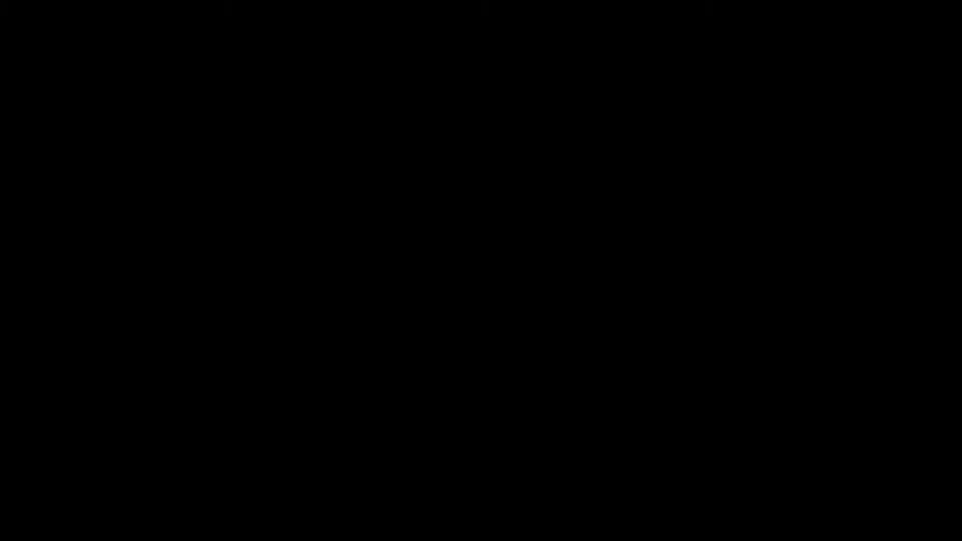